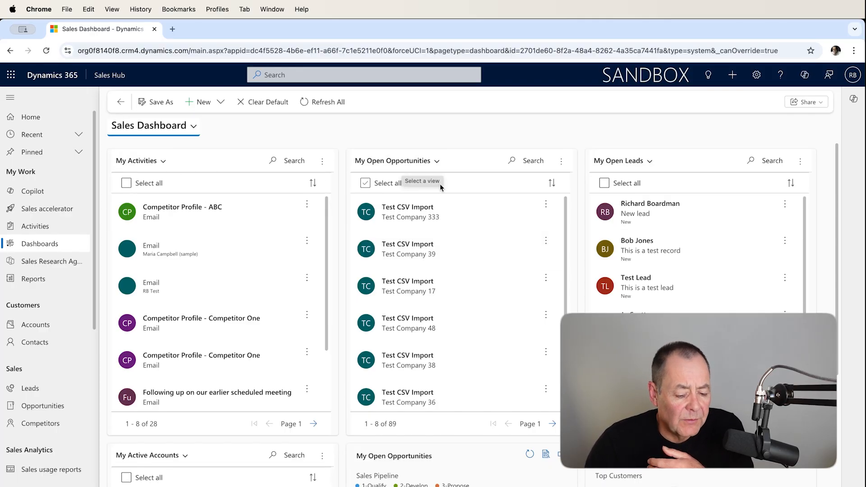
# Open the Opportunities list from the sales dashboard and review which views are available for it
pyautogui.scroll(-5, 439, 183)
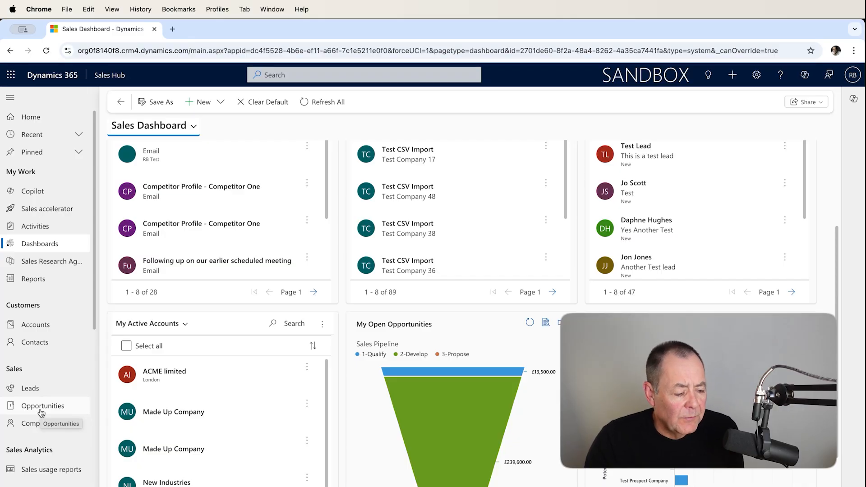
pyautogui.click(41, 408)
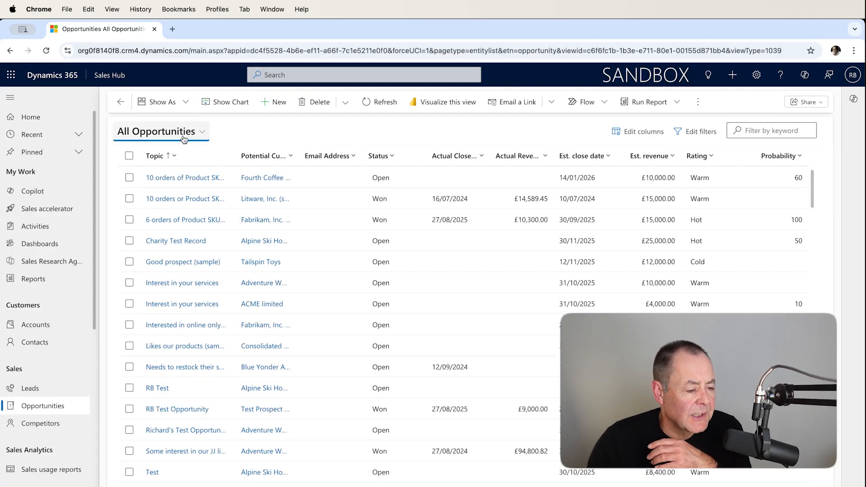
pyautogui.click(202, 132)
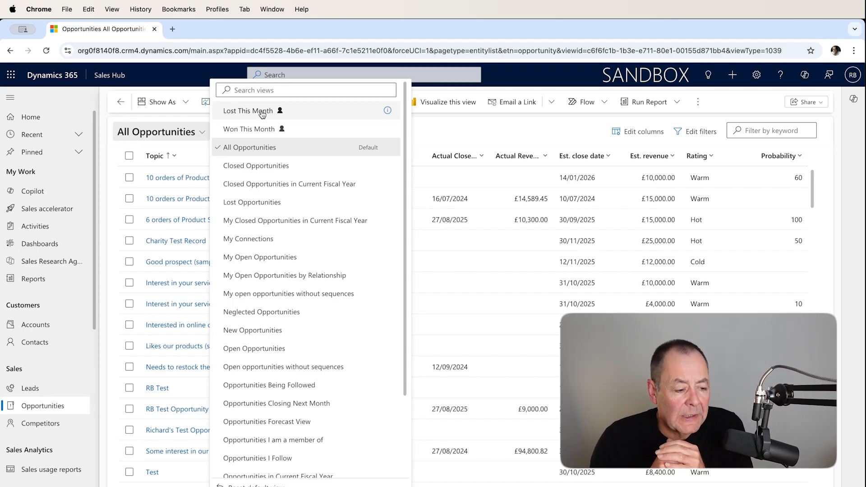
pyautogui.click(469, 126)
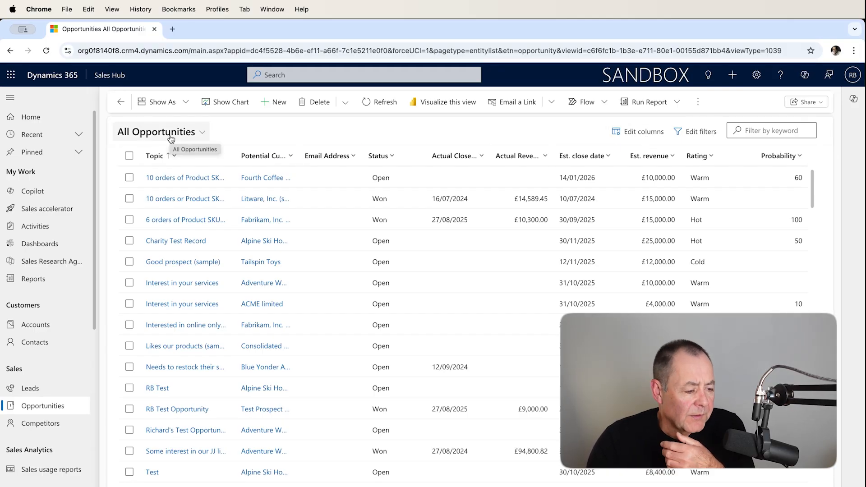
pyautogui.click(202, 133)
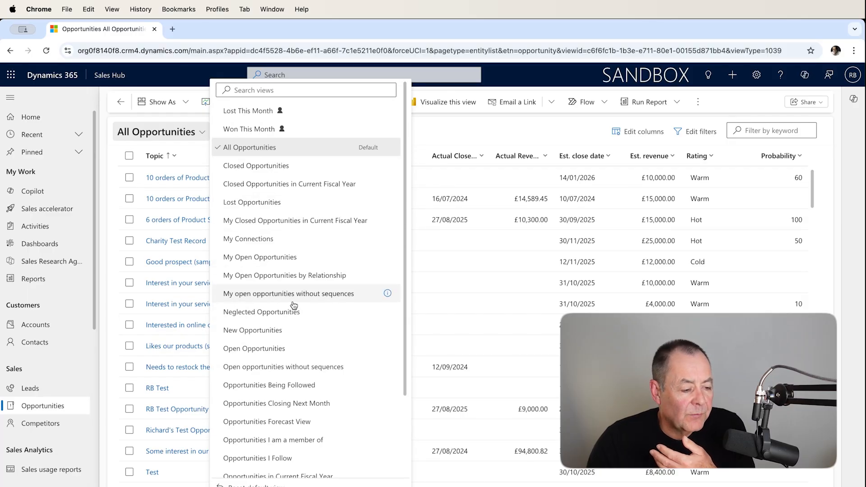
pyautogui.click(495, 129)
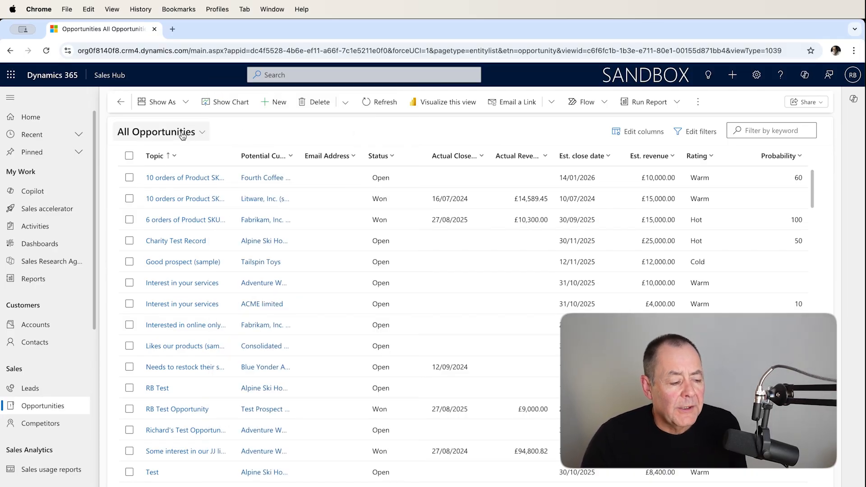
# Add a filter row to the All Opportunities view using the Status field
pyautogui.click(698, 132)
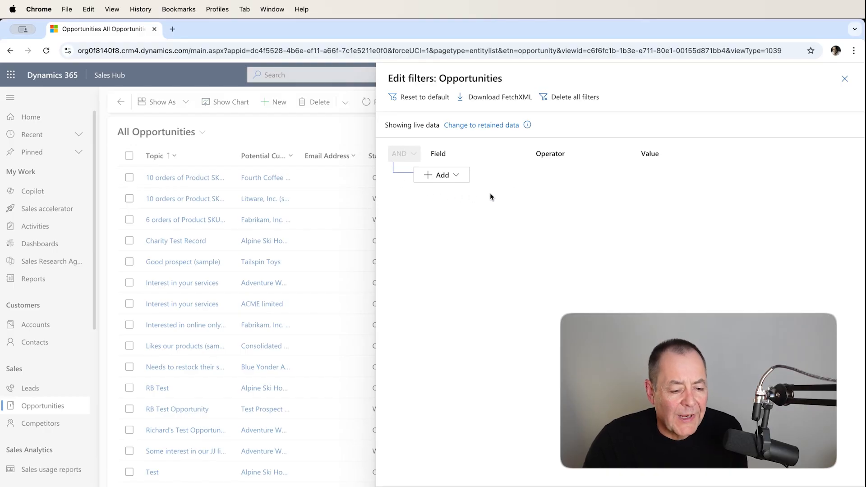
pyautogui.click(457, 179)
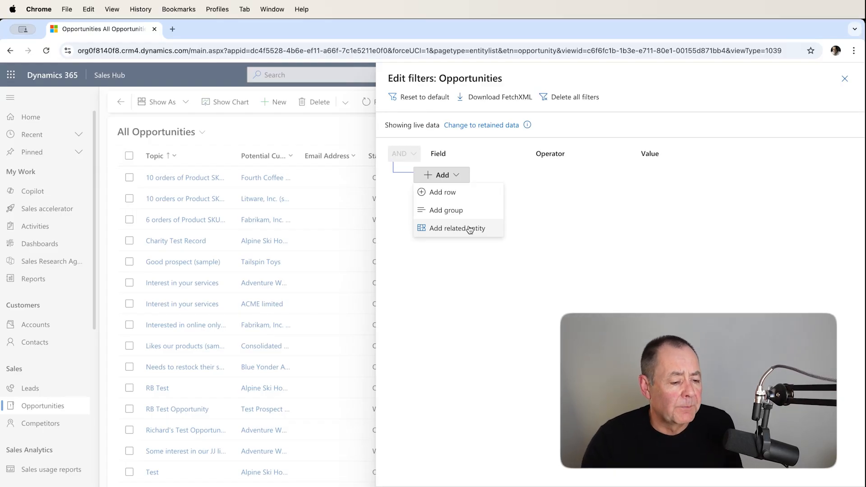
pyautogui.click(459, 194)
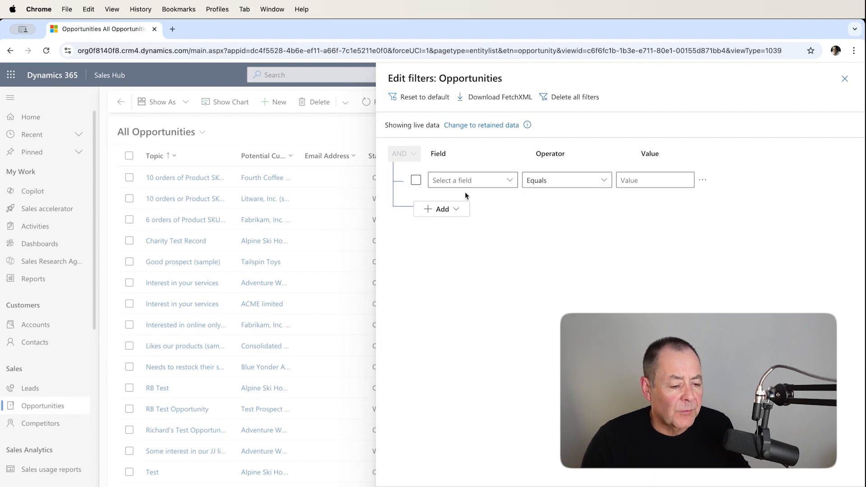
pyautogui.click(510, 180)
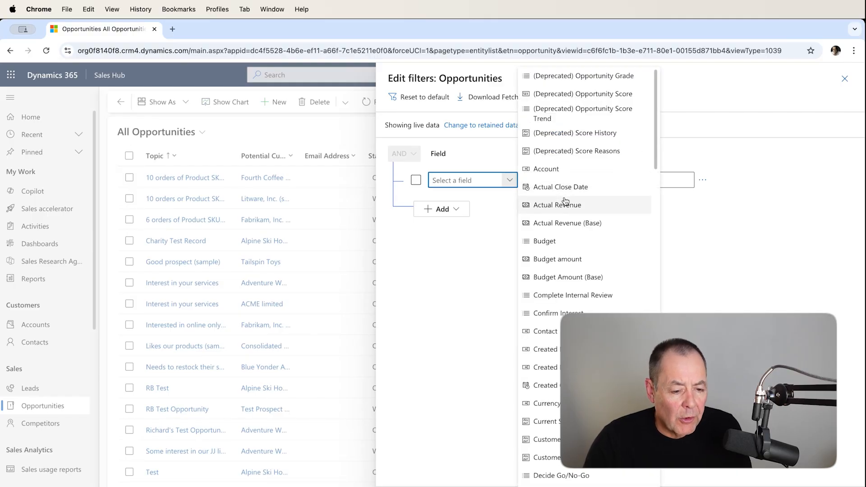
pyautogui.scroll(-2, 597, 225)
pyautogui.scroll(-1, 596, 230)
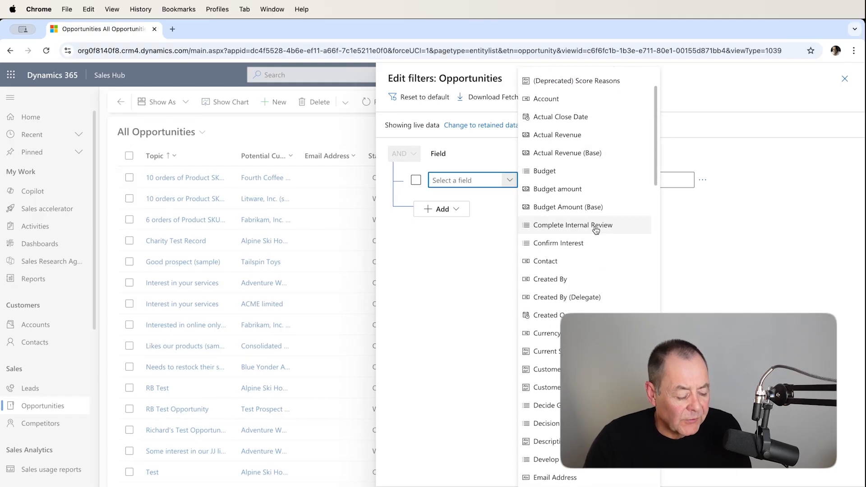
pyautogui.write('Sales Stage')
pyautogui.scroll(-5, 603, 244)
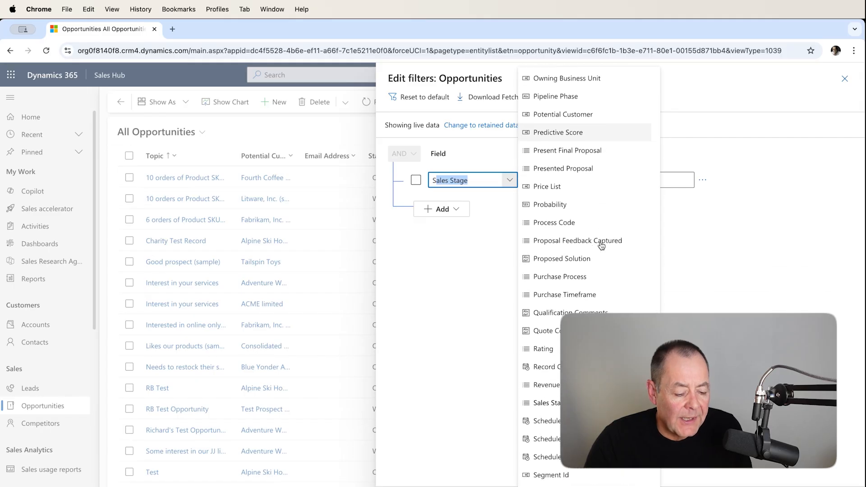
pyautogui.scroll(-1, 601, 245)
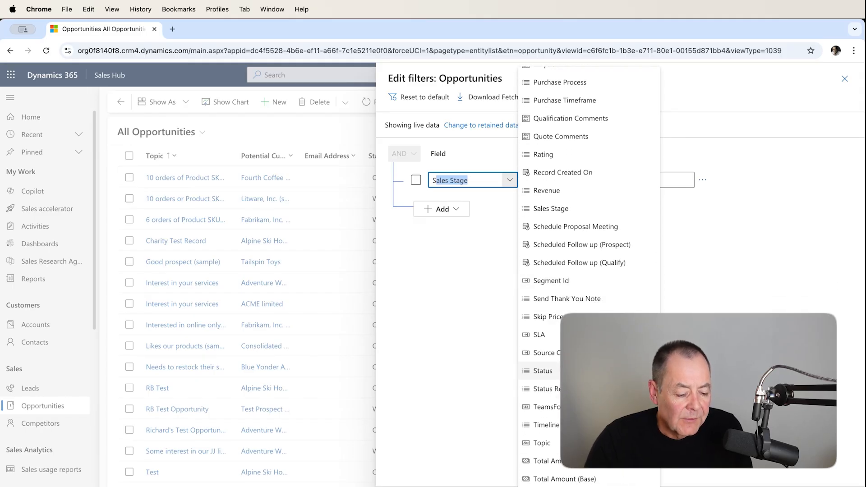
pyautogui.write('tatus')
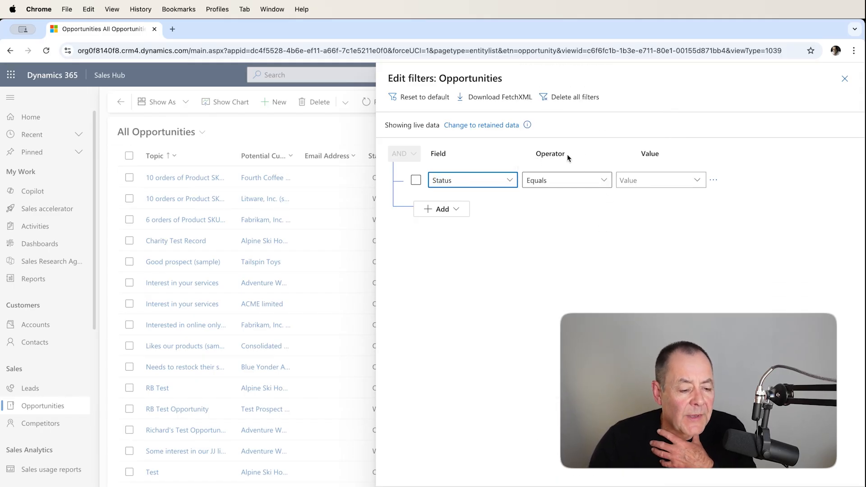
# Keep the Status condition's operator at Equals and set its value to Open
pyautogui.click(606, 178)
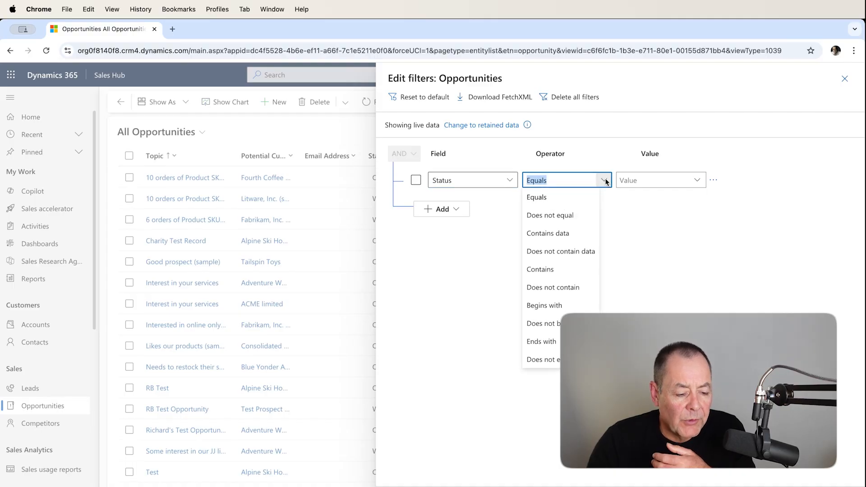
pyautogui.click(605, 153)
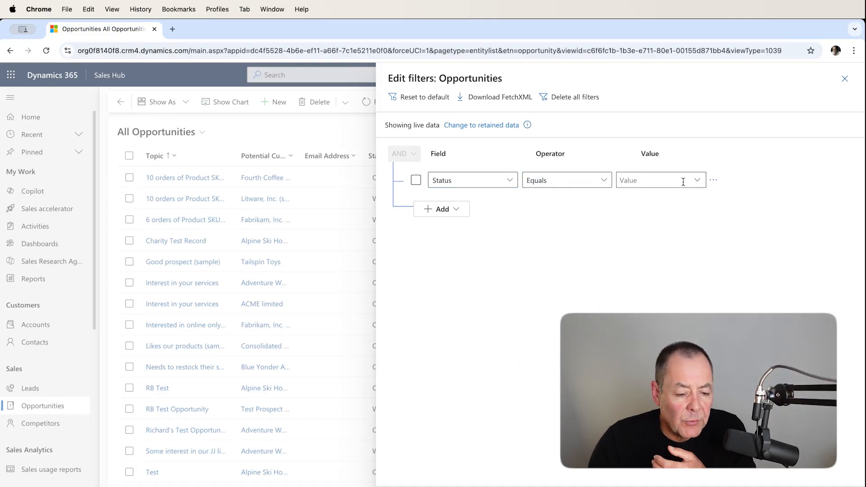
pyautogui.click(698, 181)
pyautogui.click(667, 197)
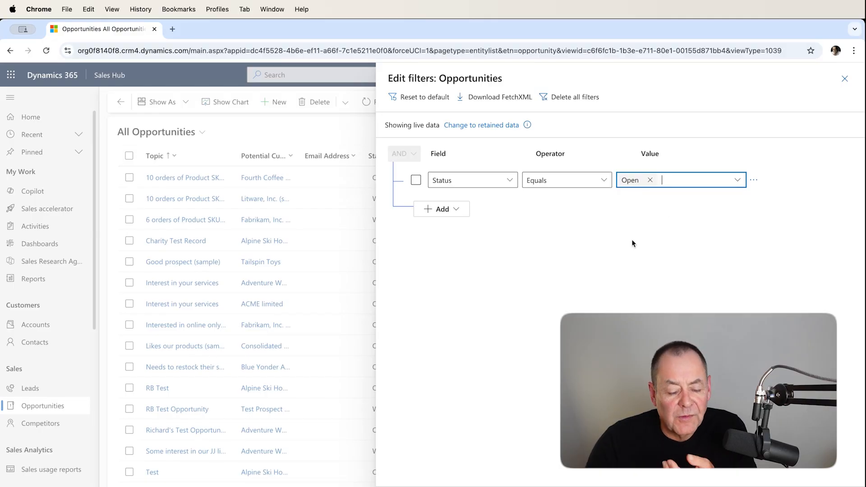
# Add a second filter row for Est. close date with the operator This month and apply the filters
pyautogui.click(457, 211)
pyautogui.click(458, 225)
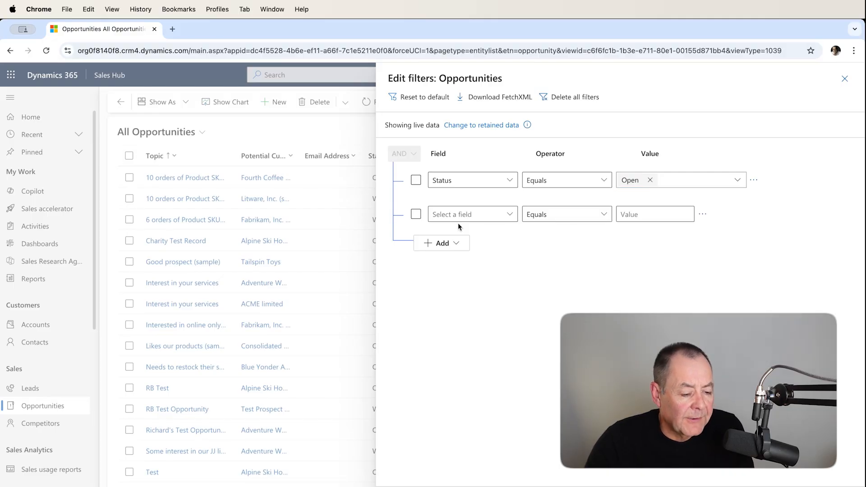
pyautogui.click(508, 215)
pyautogui.scroll(-4, 558, 289)
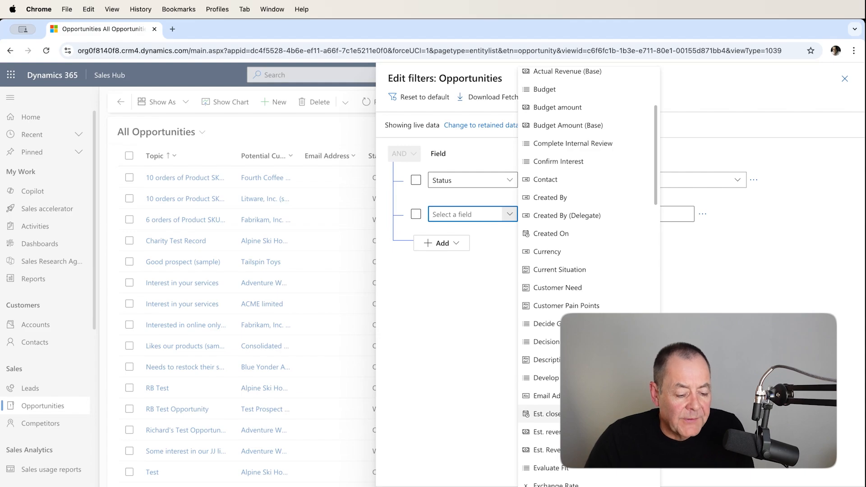
pyautogui.click(547, 414)
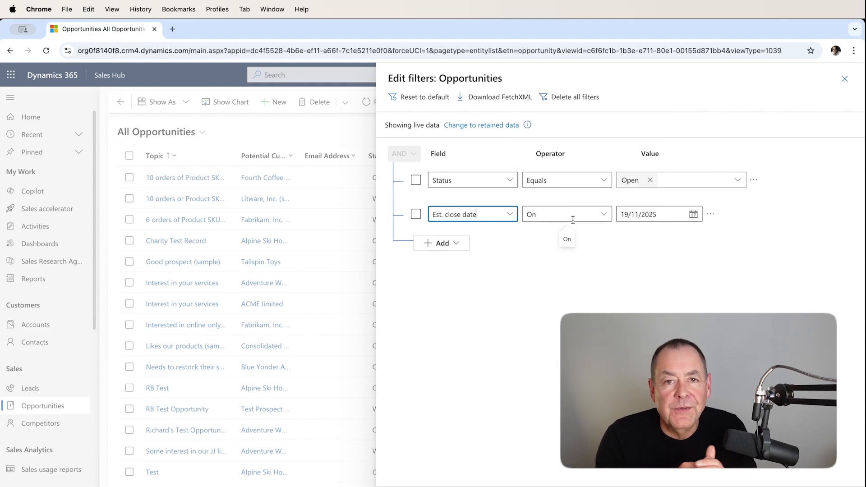
pyautogui.click(603, 216)
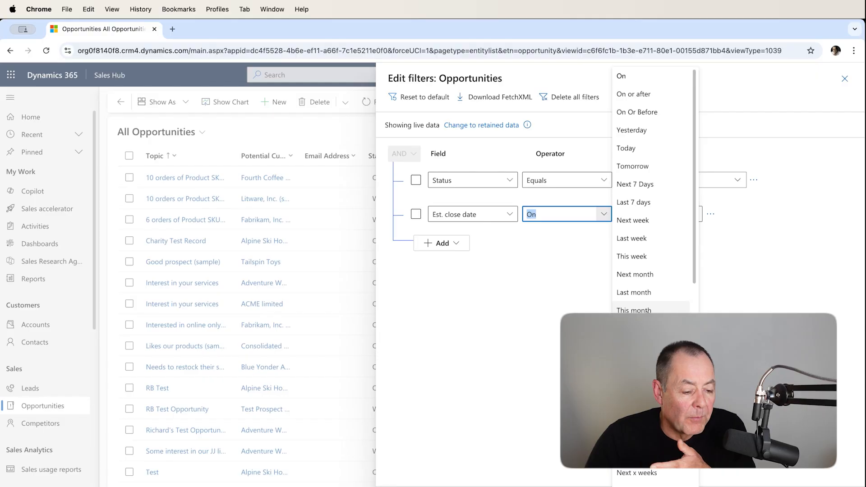
pyautogui.click(640, 310)
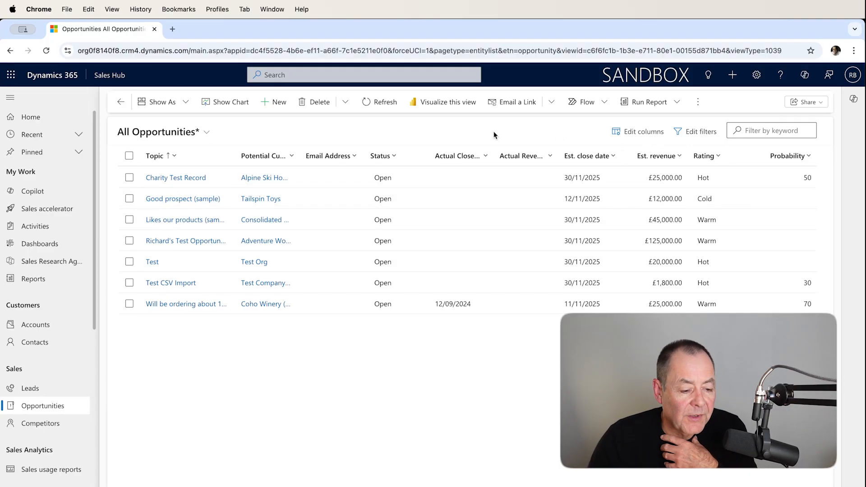
# Add the Pipeline Phase column to the opportunities view, placing it between Email Address and Status, and apply the column changes
pyautogui.click(644, 135)
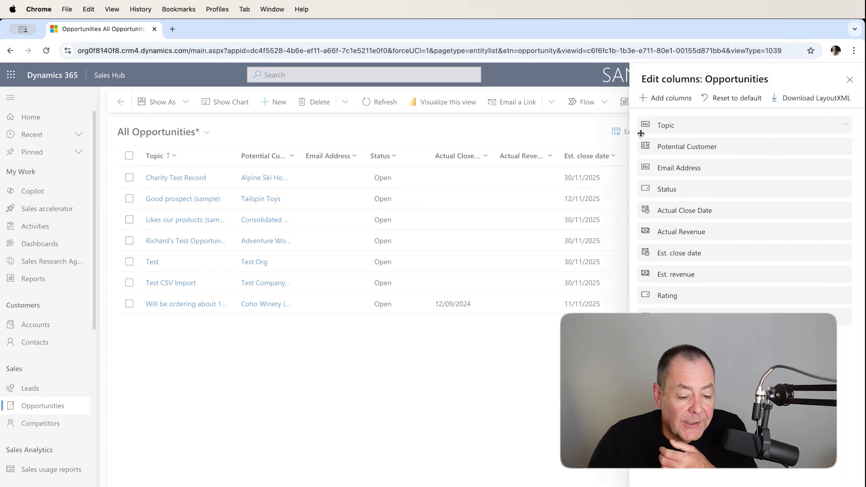
pyautogui.click(673, 100)
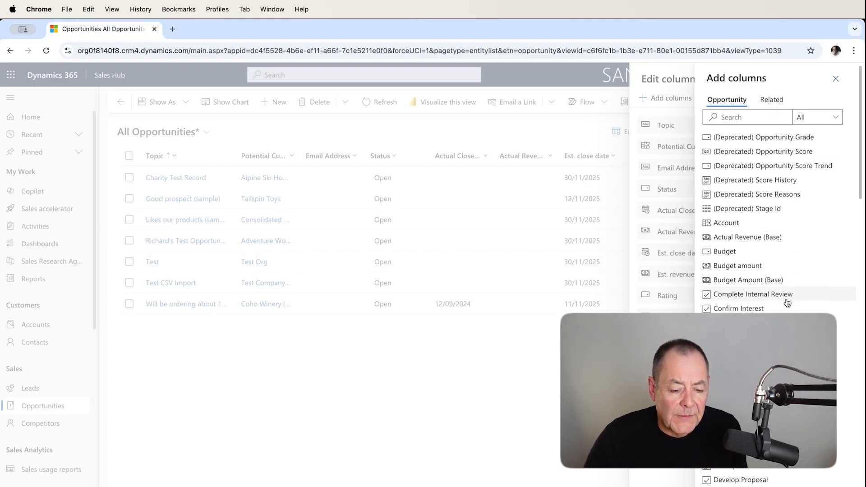
pyautogui.scroll(-7, 789, 285)
pyautogui.scroll(-2, 787, 290)
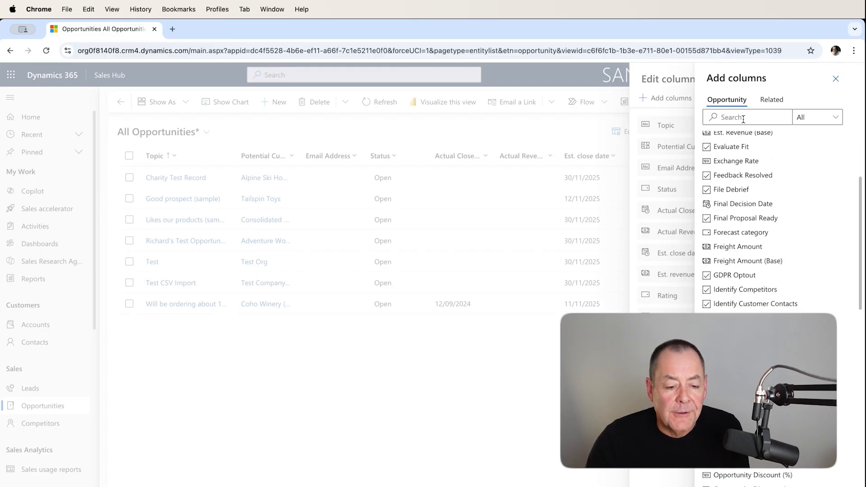
pyautogui.scroll(-5, 728, 290)
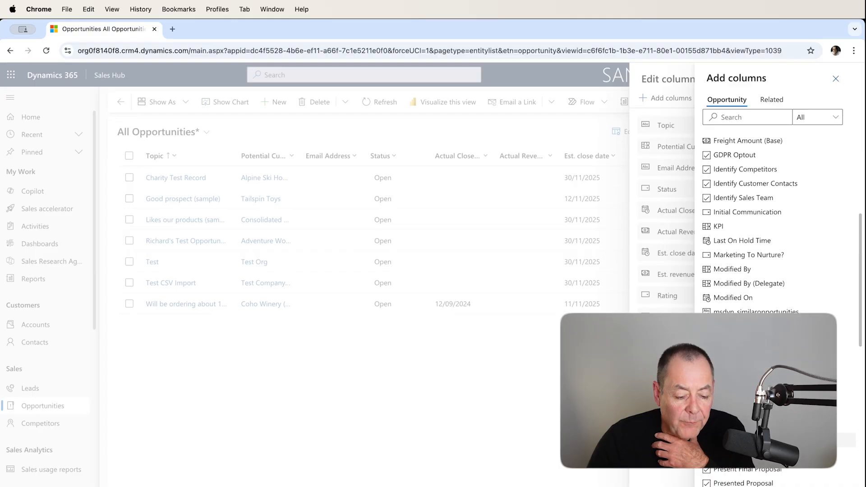
pyautogui.click(740, 440)
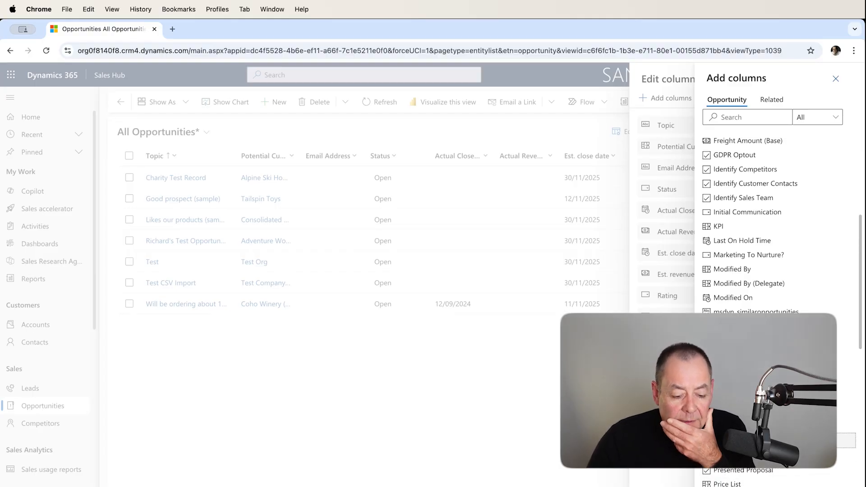
pyautogui.click(830, 486)
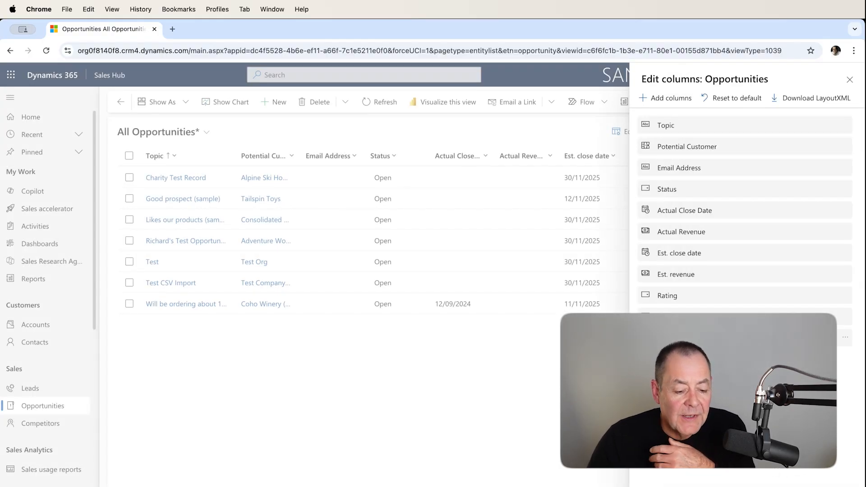
pyautogui.moveTo(677, 337); pyautogui.dragTo(680, 184)
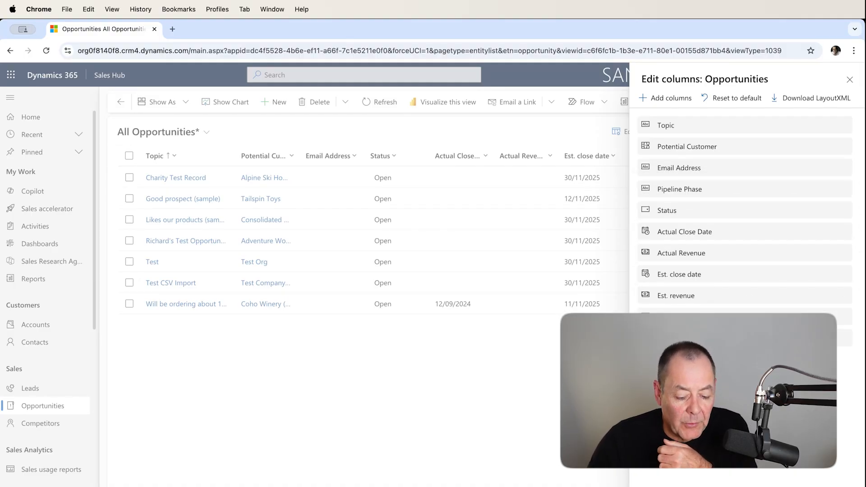
pyautogui.click(787, 486)
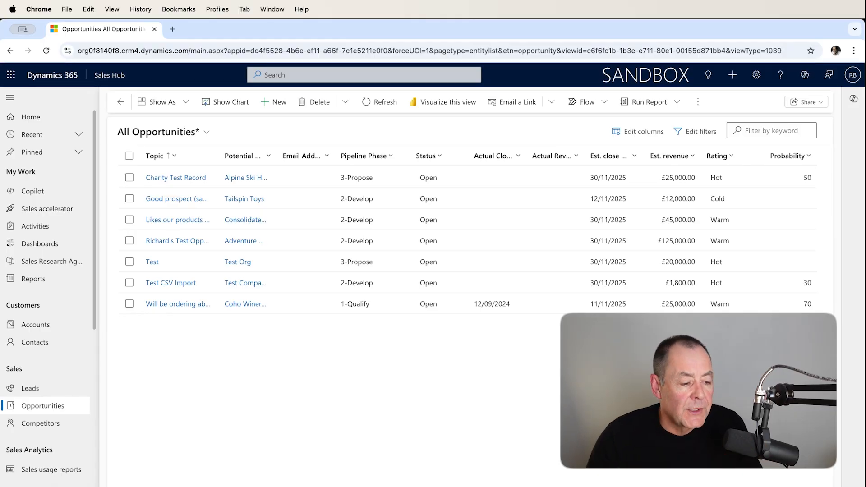
# Save the modified All Opportunities view as a new personal view named Opps Closing This Month
pyautogui.click(207, 133)
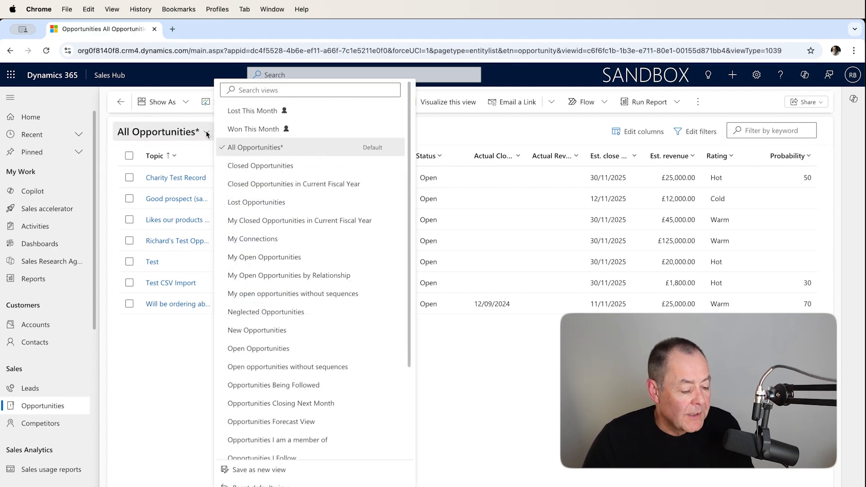
pyautogui.click(285, 470)
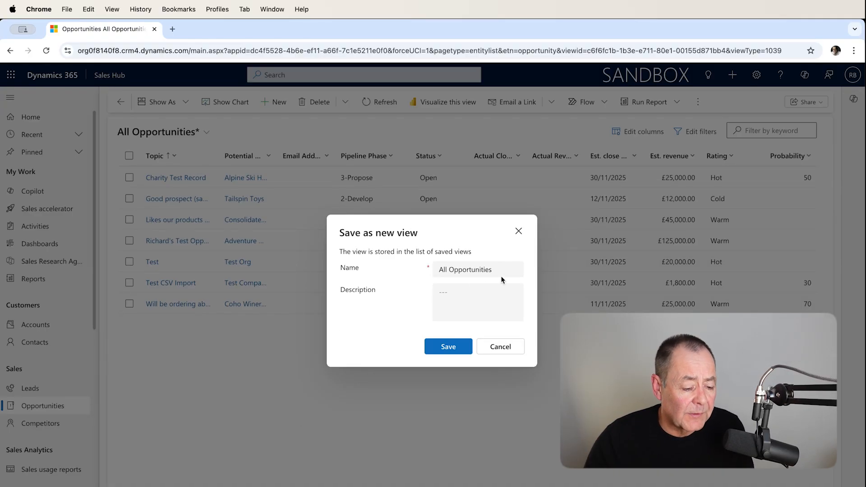
pyautogui.moveTo(501, 272); pyautogui.dragTo(434, 269)
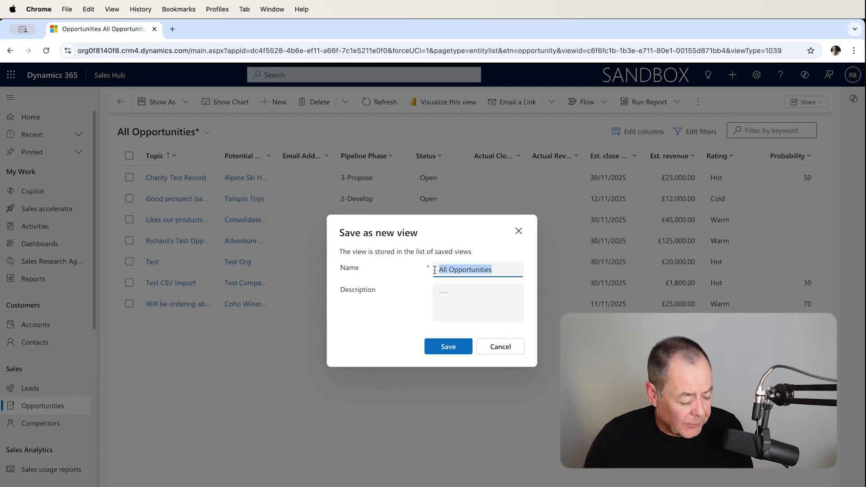
pyautogui.write('Opps ')
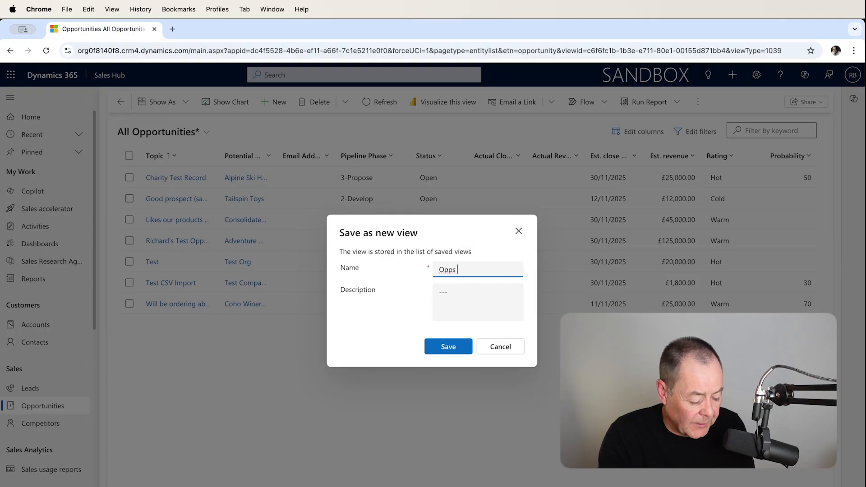
pyautogui.write('Closing T')
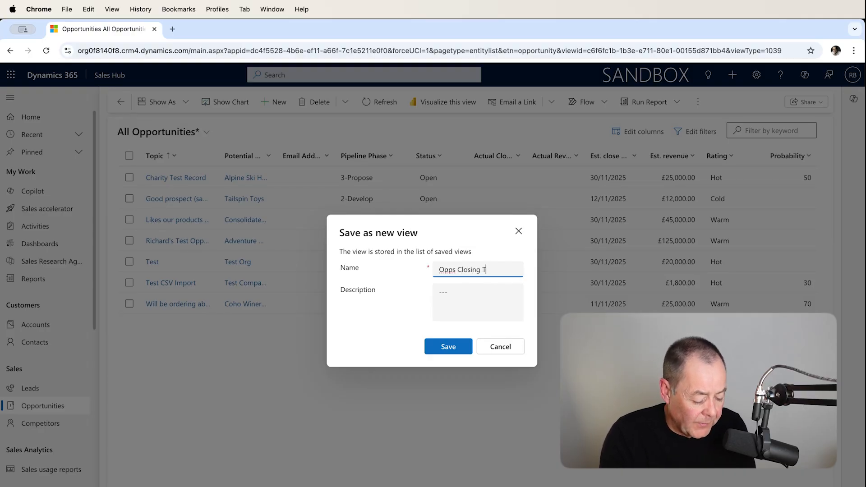
pyautogui.write('his Mont')
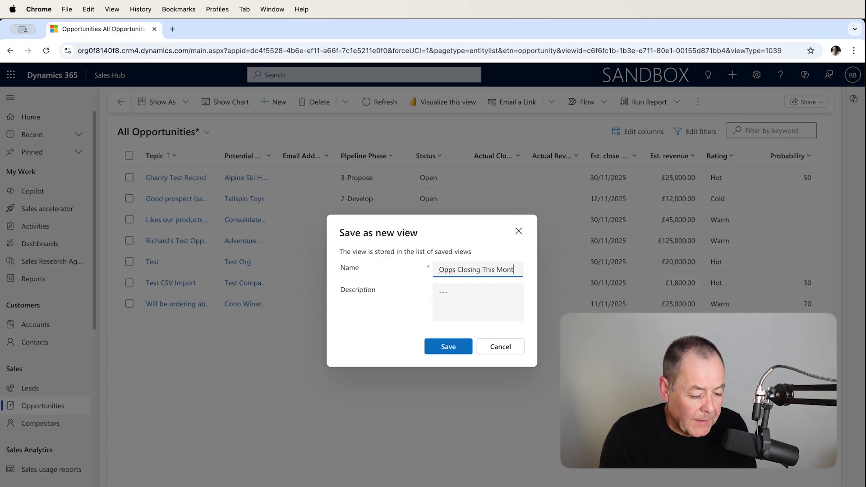
pyautogui.write('h')
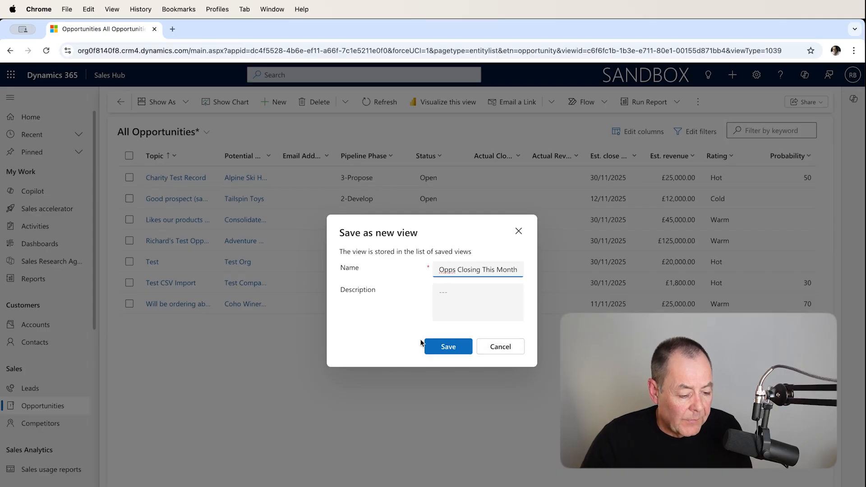
pyautogui.click(435, 345)
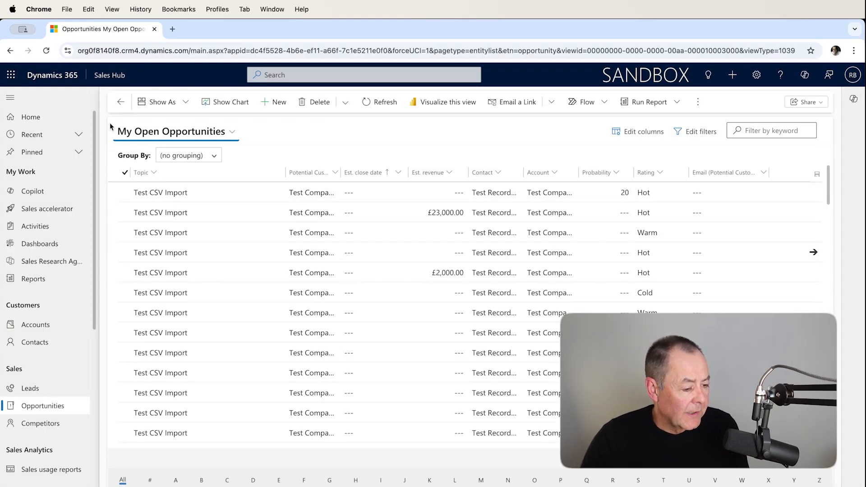
# Switch the opportunities list to the saved Opps Closing This Month view, reloading the page if the view does not load
pyautogui.click(231, 132)
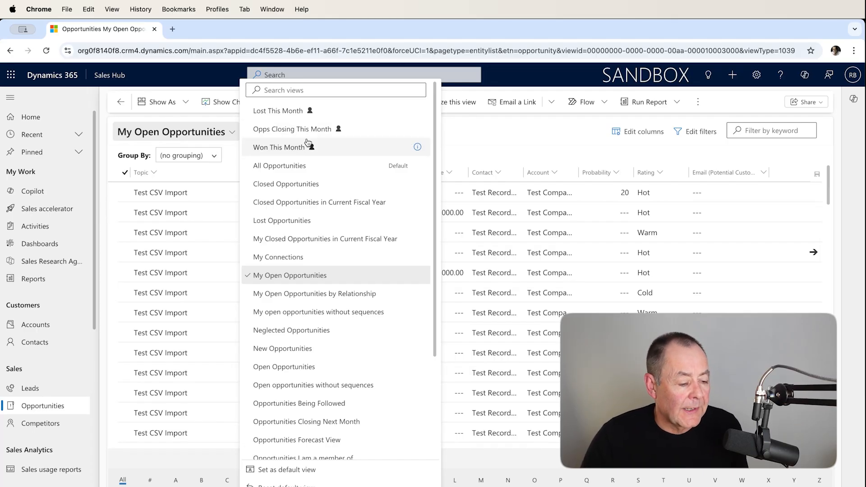
pyautogui.click(503, 139)
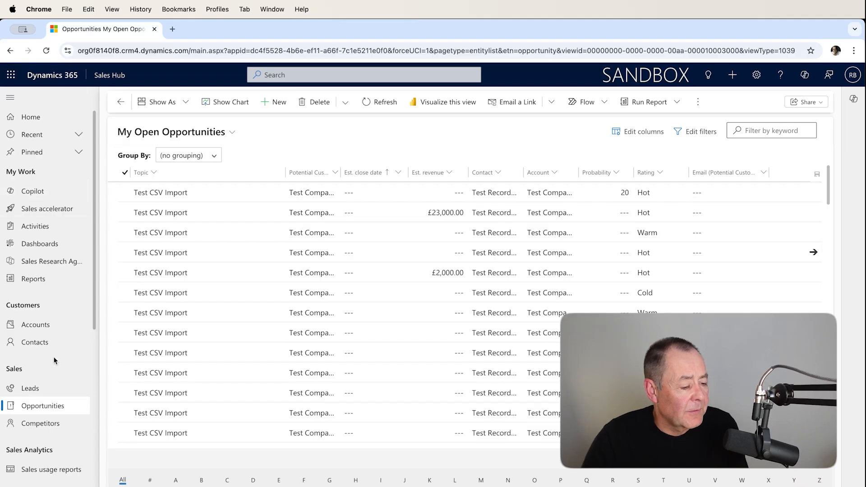
pyautogui.click(221, 136)
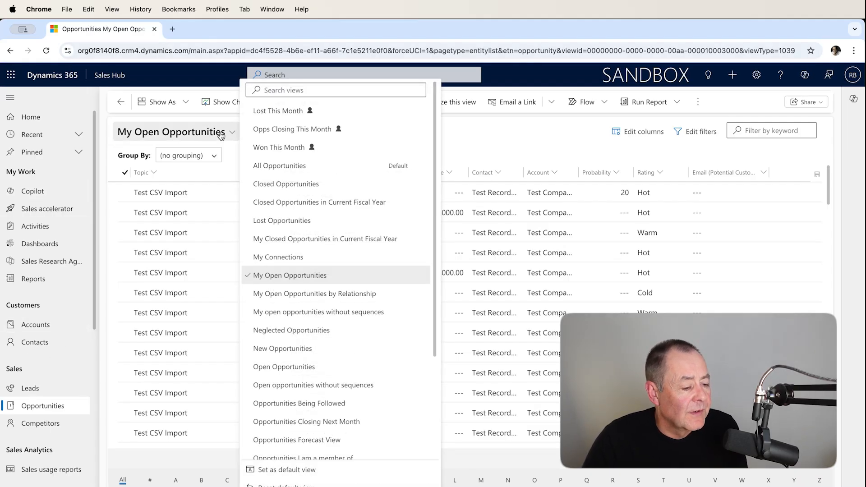
pyautogui.click(307, 131)
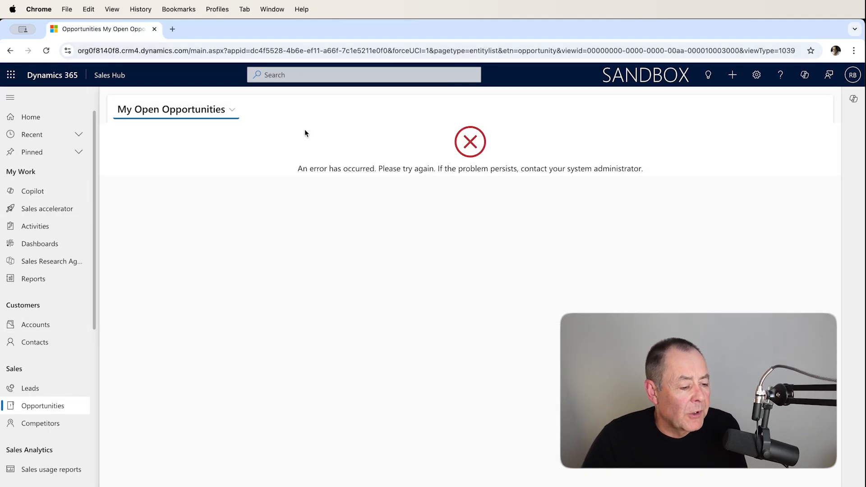
pyautogui.click(46, 51)
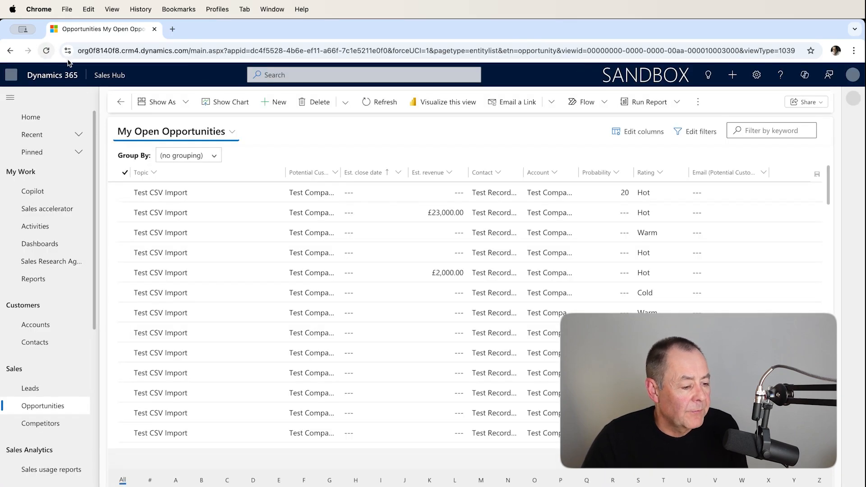
pyautogui.click(233, 132)
pyautogui.click(280, 130)
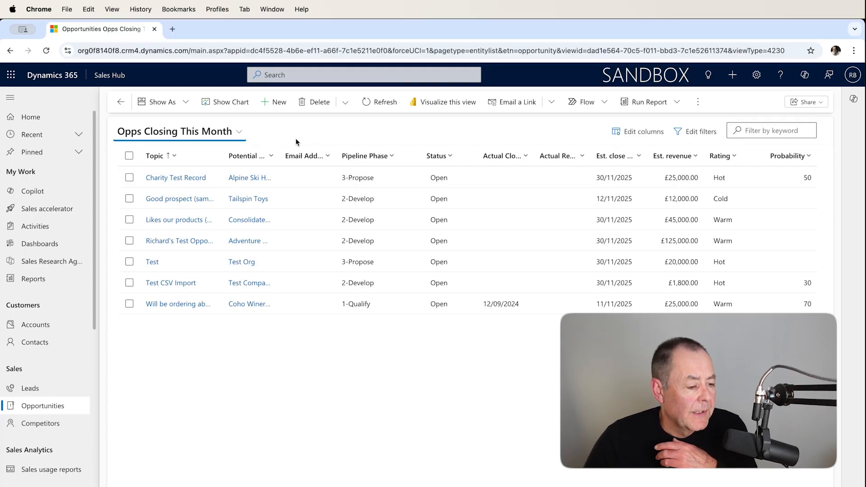
# Show the chart pane beside the Opps Closing This Month view and look through the available system charts
pyautogui.click(230, 103)
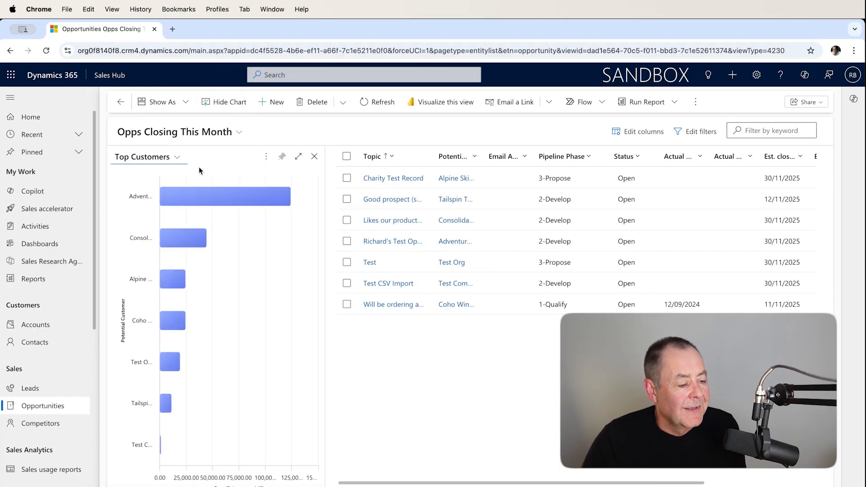
pyautogui.click(176, 157)
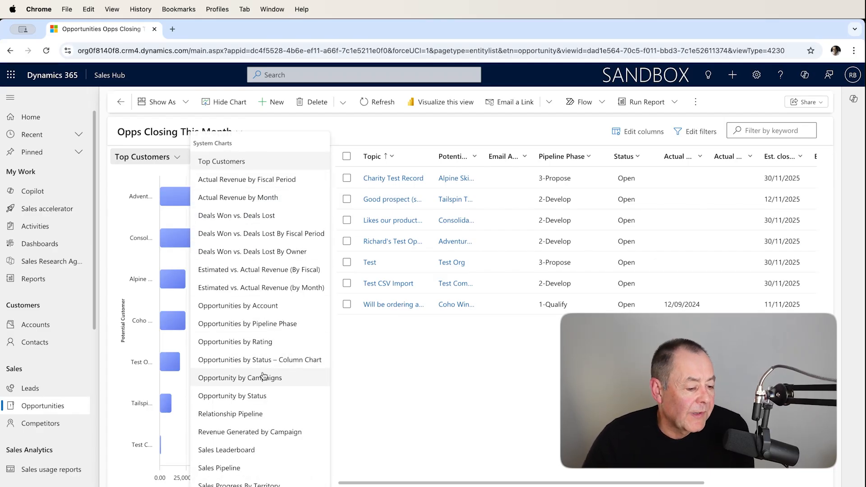
pyautogui.click(354, 123)
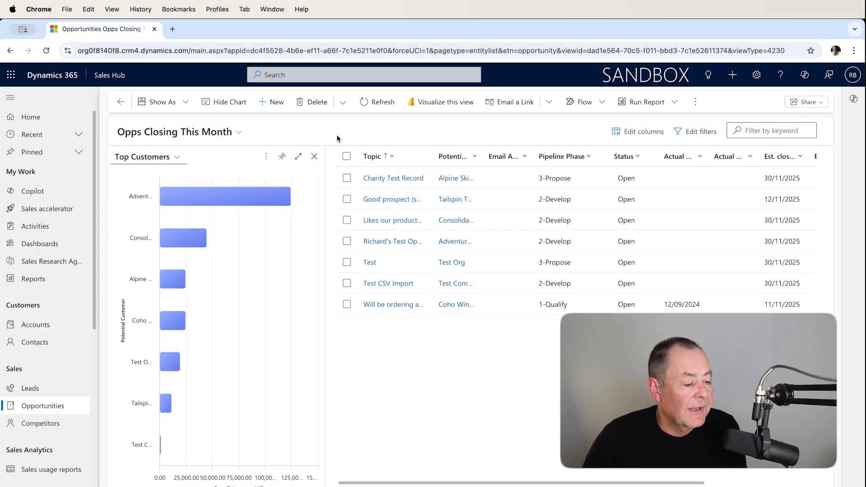
# Create a new chart for the Opps Closing This Month view and name it Opps By Campaign
pyautogui.click(267, 157)
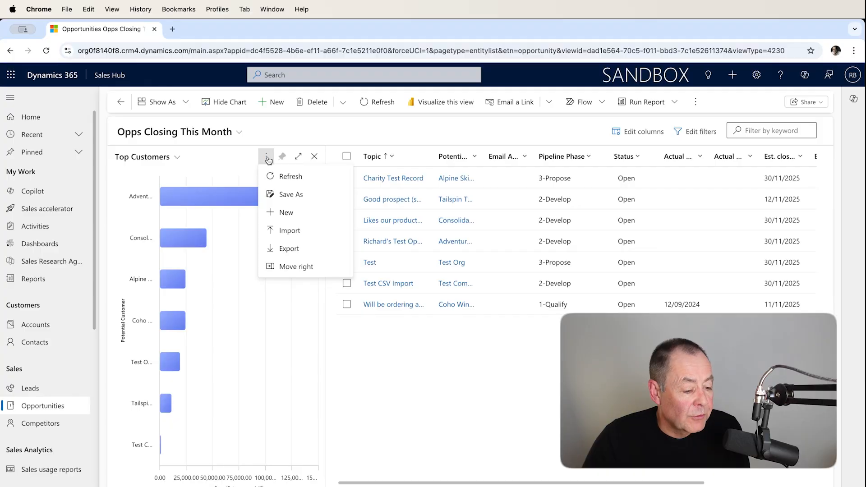
pyautogui.click(229, 158)
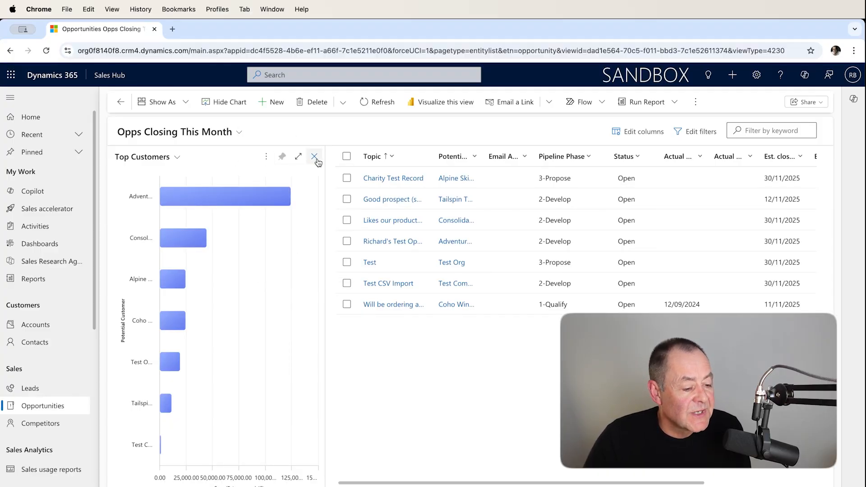
pyautogui.click(266, 157)
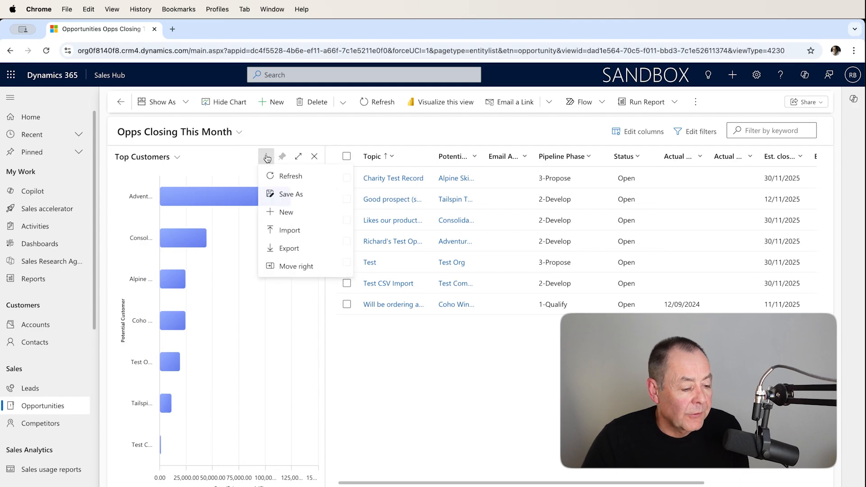
pyautogui.click(299, 217)
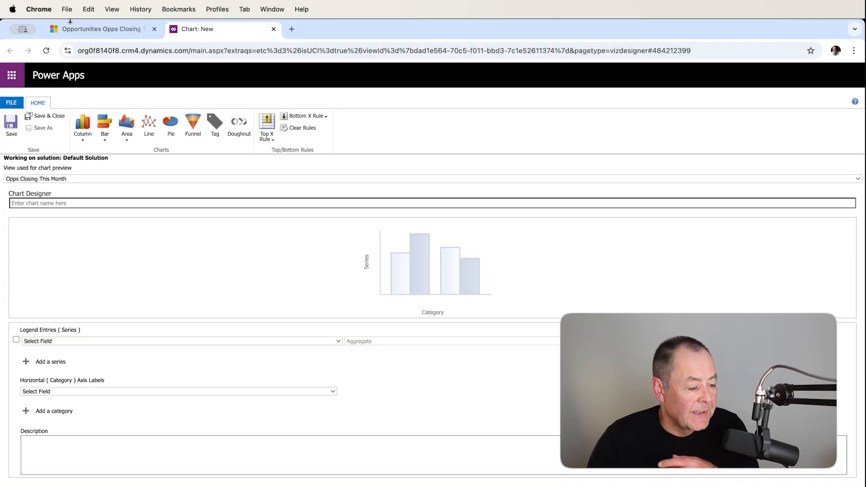
pyautogui.click(84, 205)
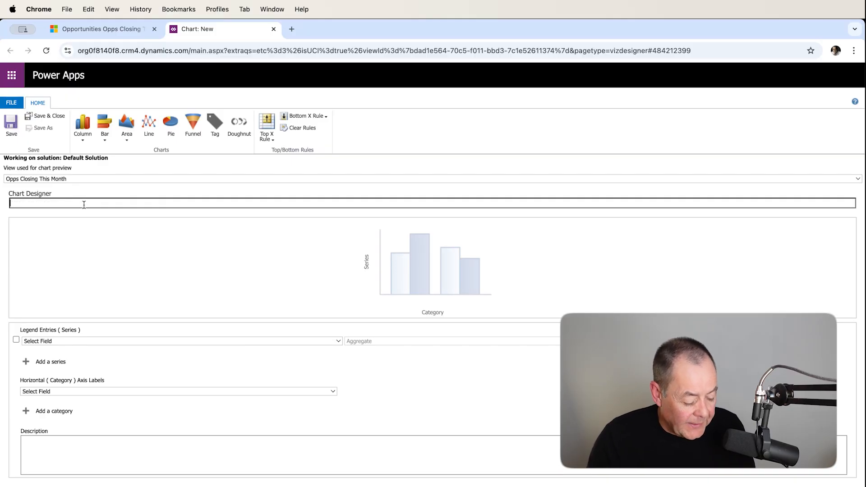
pyautogui.write('Opps By Ca')
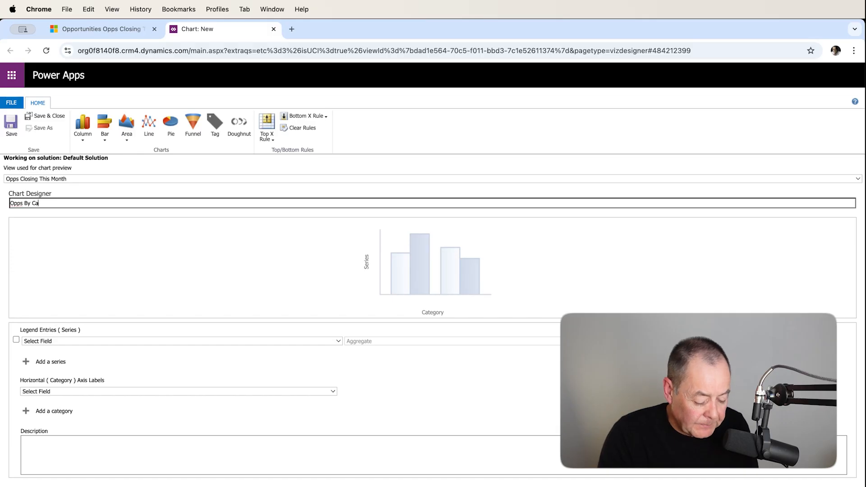
pyautogui.write('mpaign')
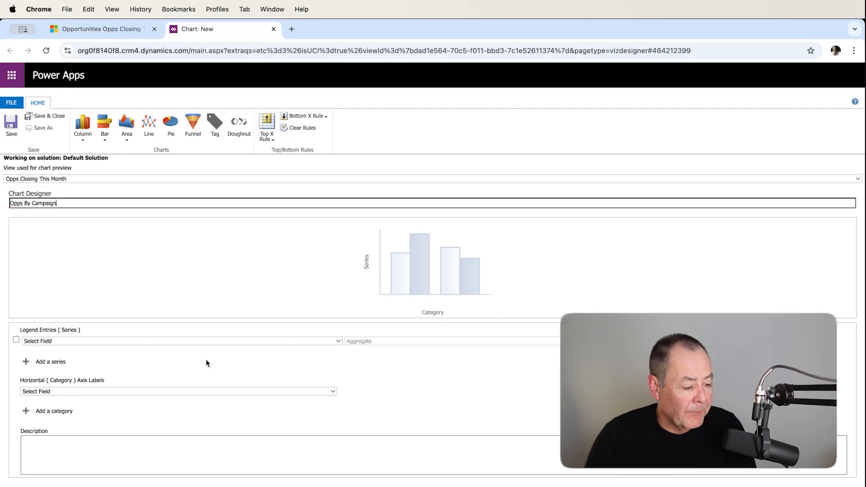
# Set the chart's legend entries series to the Est. revenue field
pyautogui.click(339, 342)
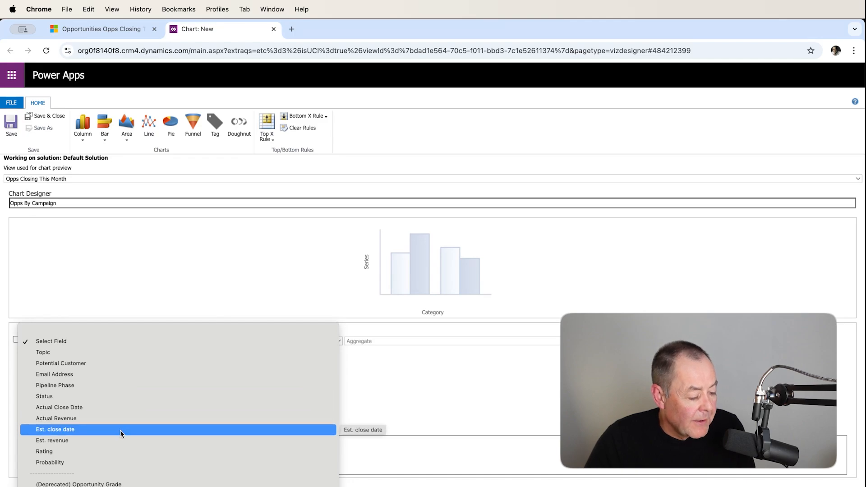
pyautogui.scroll(-1, 114, 439)
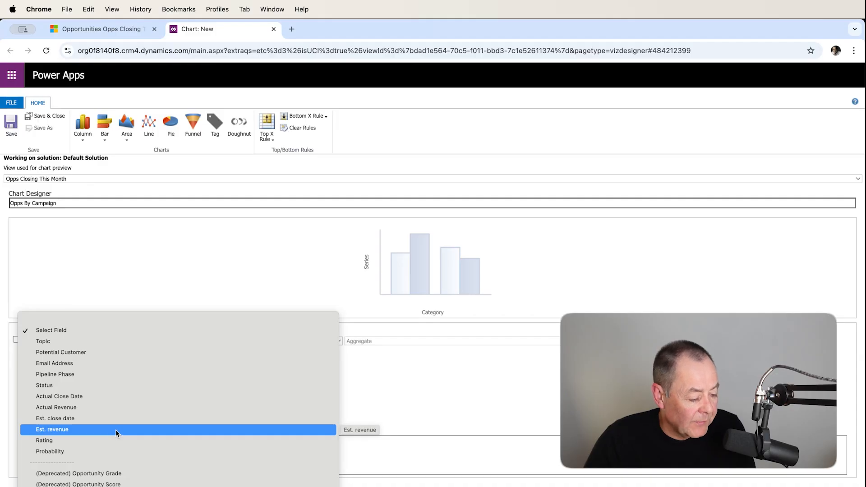
pyautogui.click(116, 429)
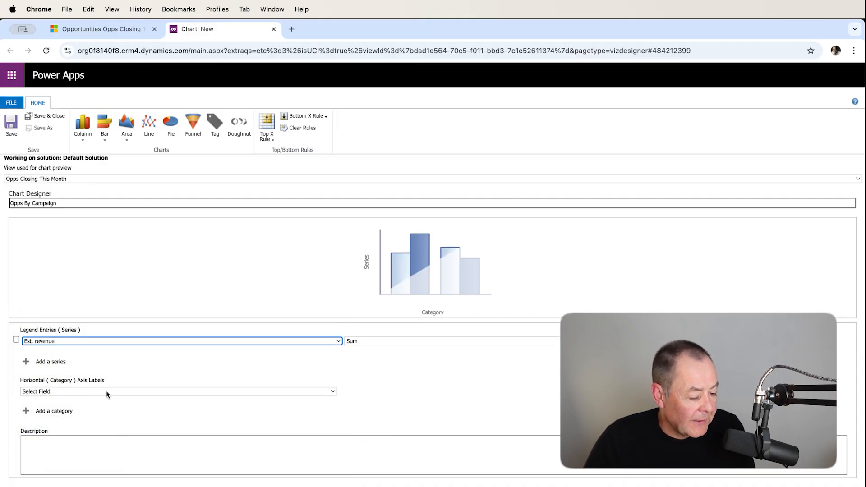
# Set the chart's horizontal axis category to Source Campaign, save and close the chart, and dismiss the chart editor notice
pyautogui.click(323, 391)
pyautogui.scroll(-10, 320, 418)
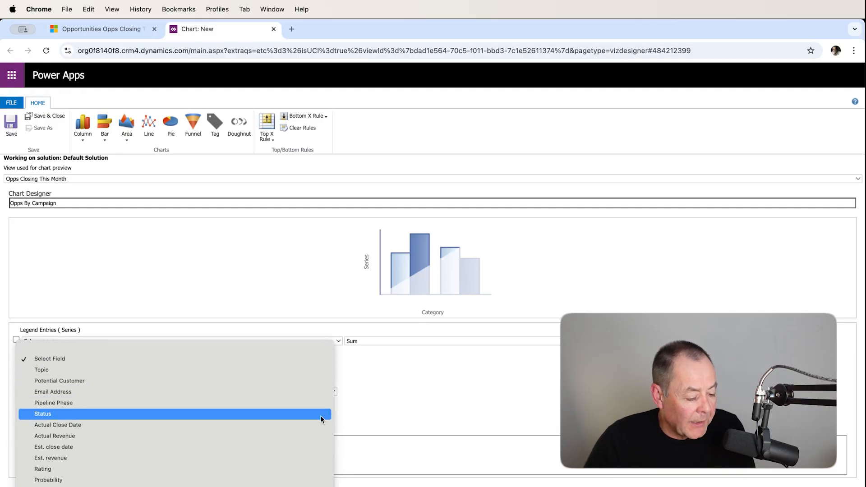
pyautogui.scroll(-10, 321, 418)
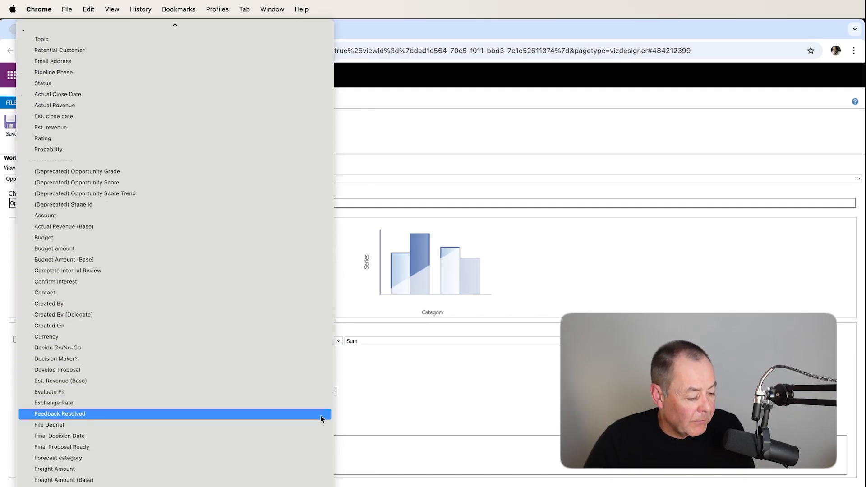
pyautogui.scroll(-10, 321, 418)
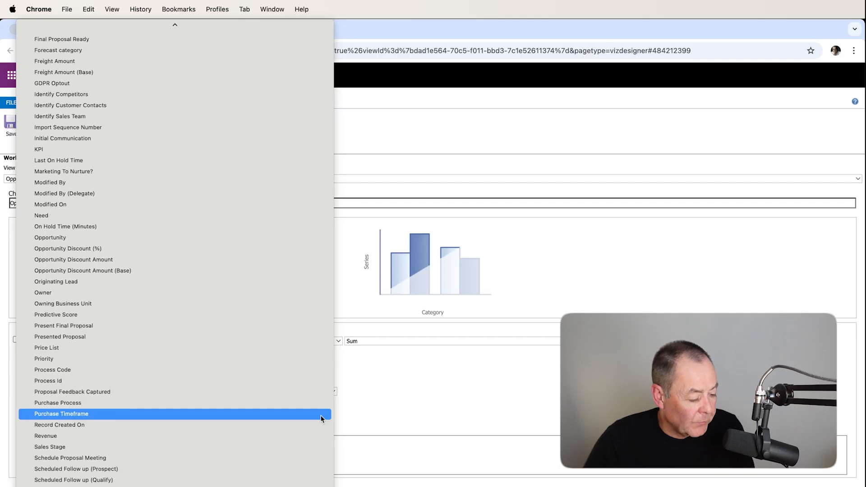
pyautogui.scroll(-3, 313, 415)
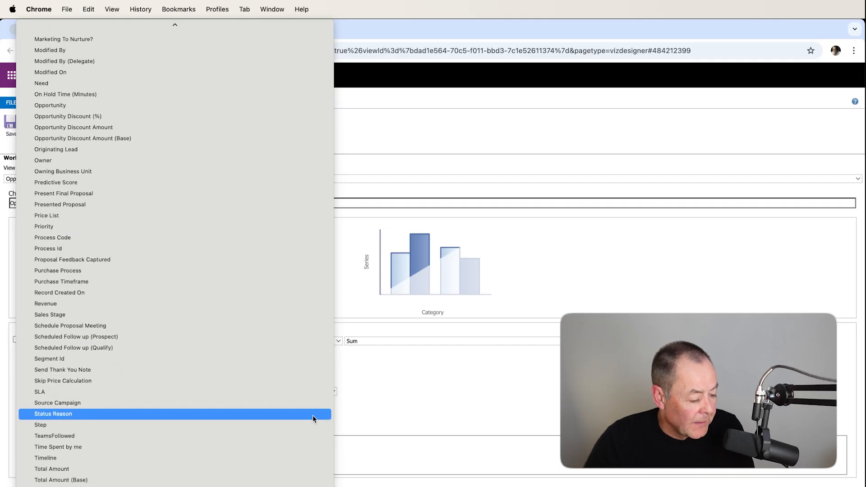
pyautogui.click(118, 404)
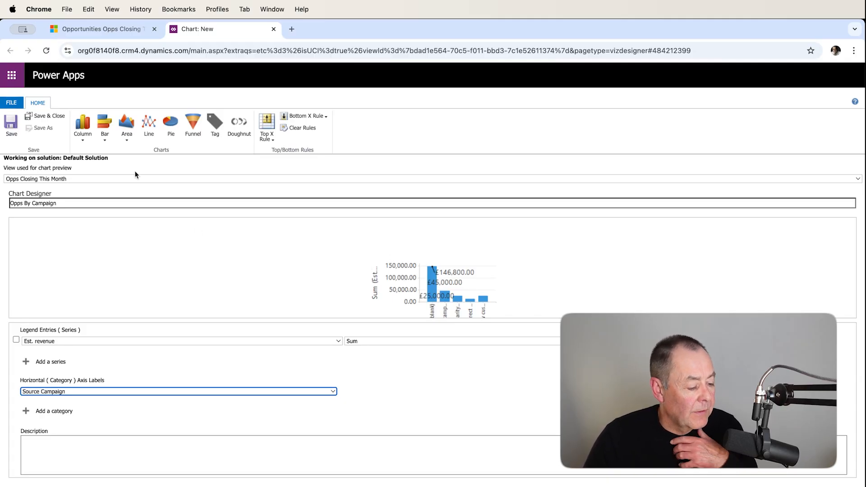
pyautogui.click(47, 118)
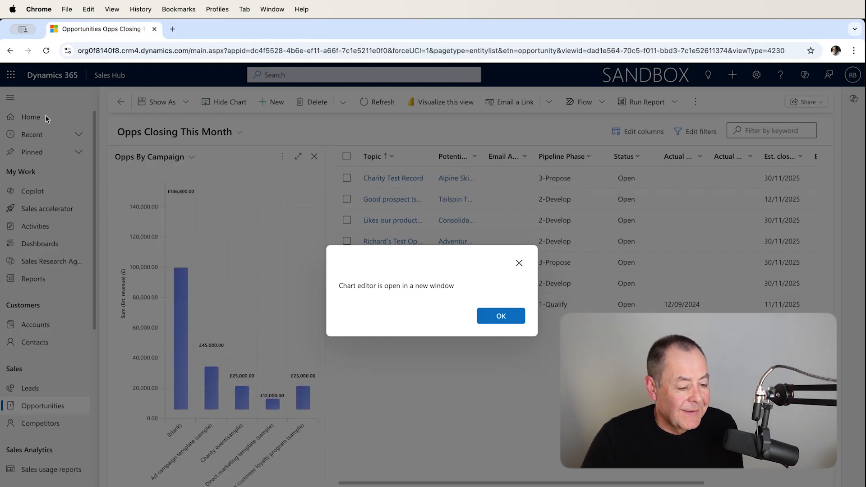
pyautogui.click(496, 315)
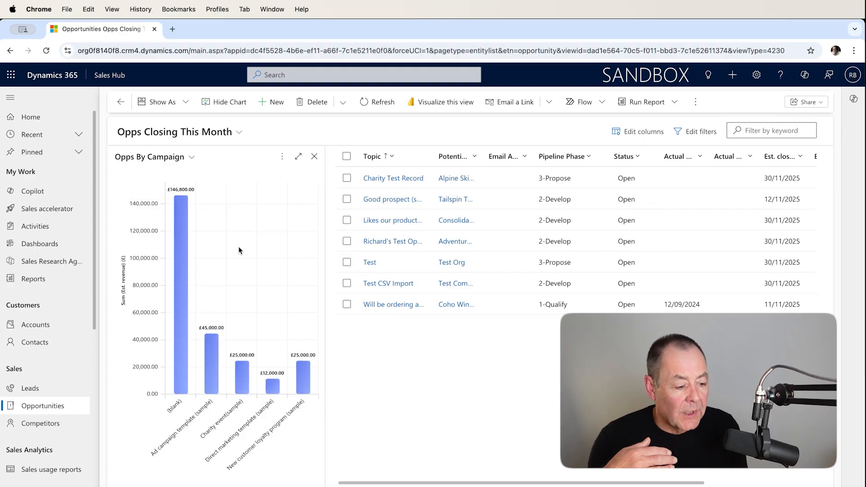
# Create a new Dynamics 365 dashboard with the 2-Column Regular layout and name it with the owner's first name followed by Test
pyautogui.click(45, 245)
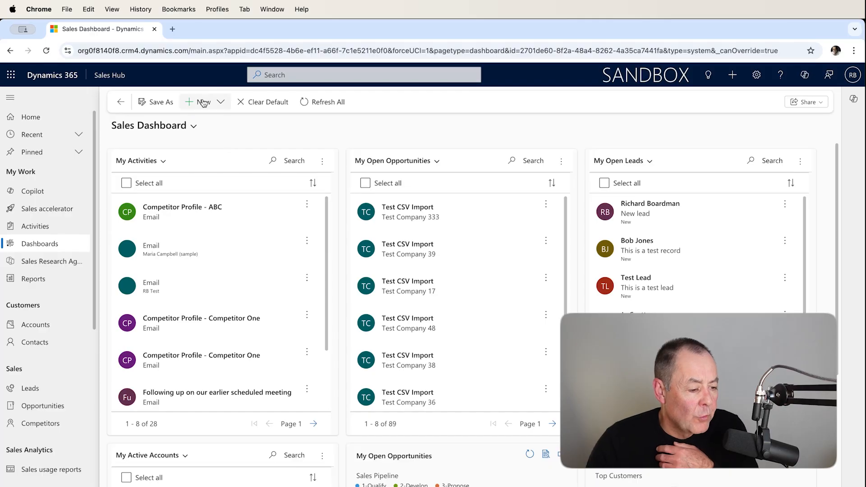
pyautogui.click(219, 103)
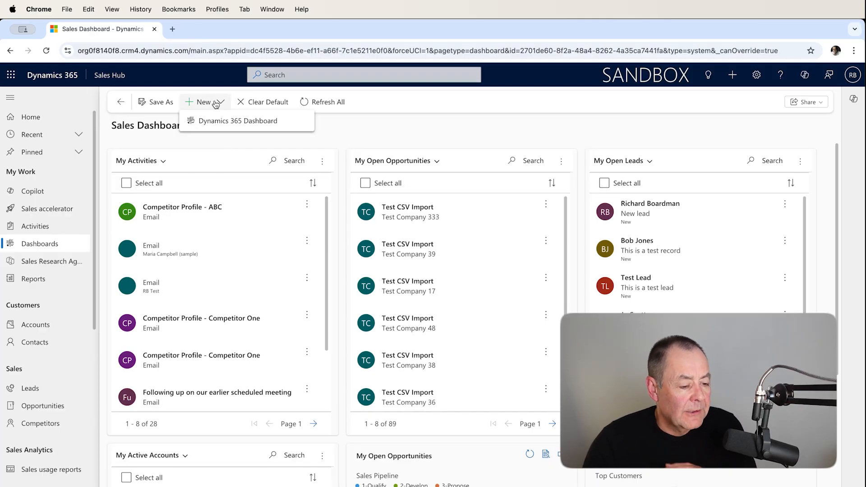
pyautogui.click(230, 122)
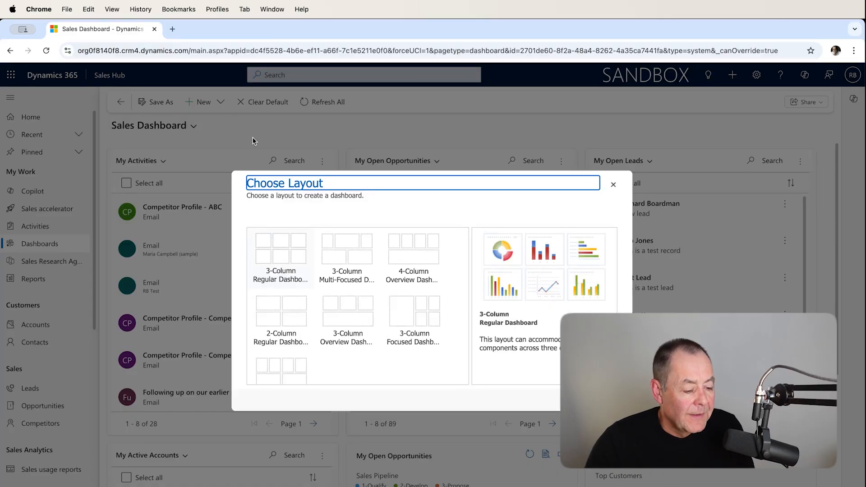
pyautogui.scroll(-2, 305, 274)
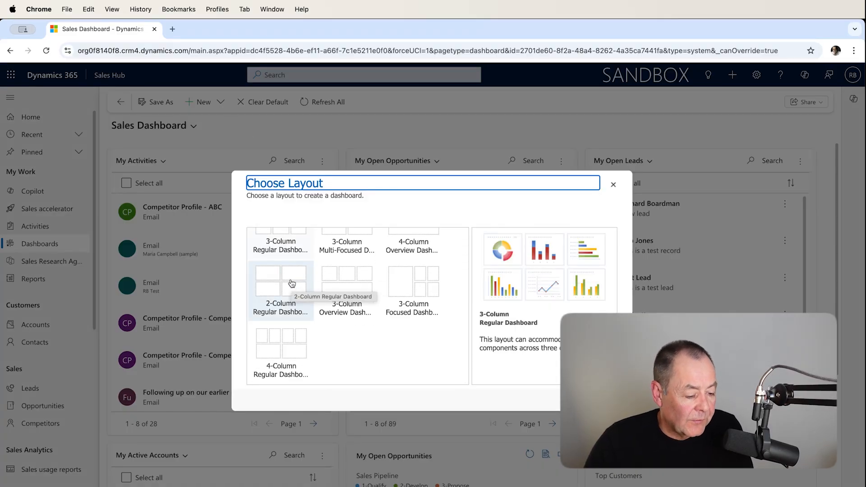
pyautogui.click(292, 282)
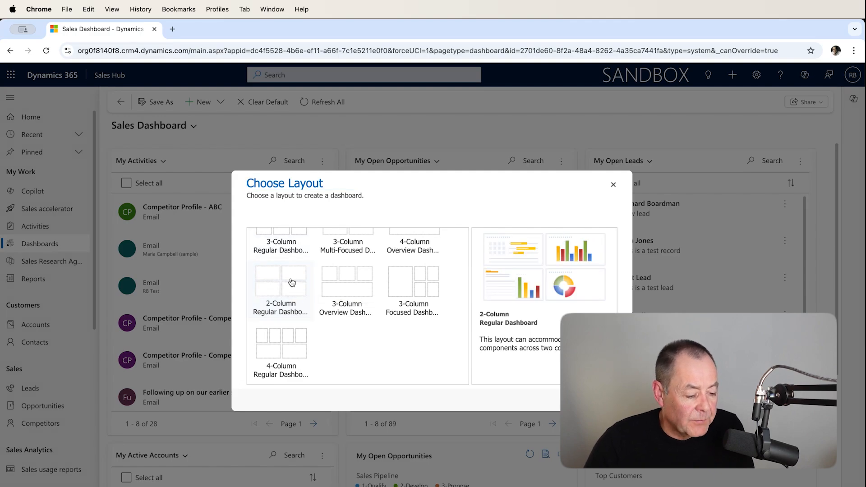
pyautogui.click(578, 399)
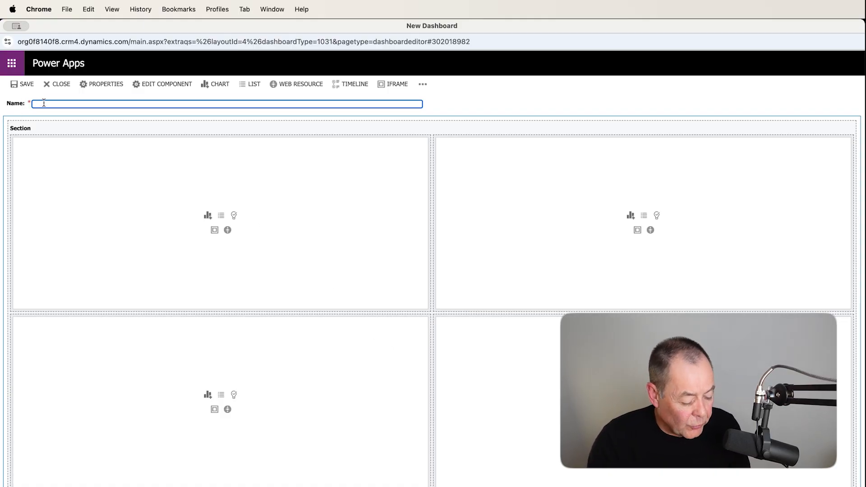
pyautogui.write('Richard Test')
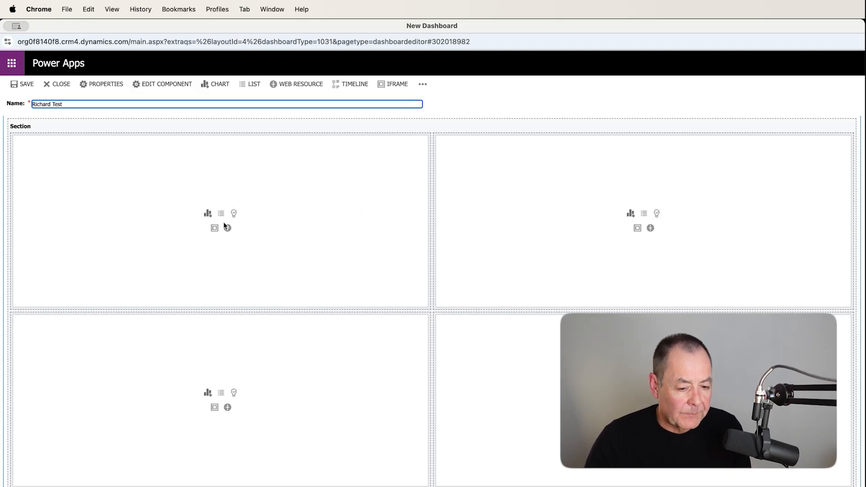
pyautogui.scroll(1, 212, 219)
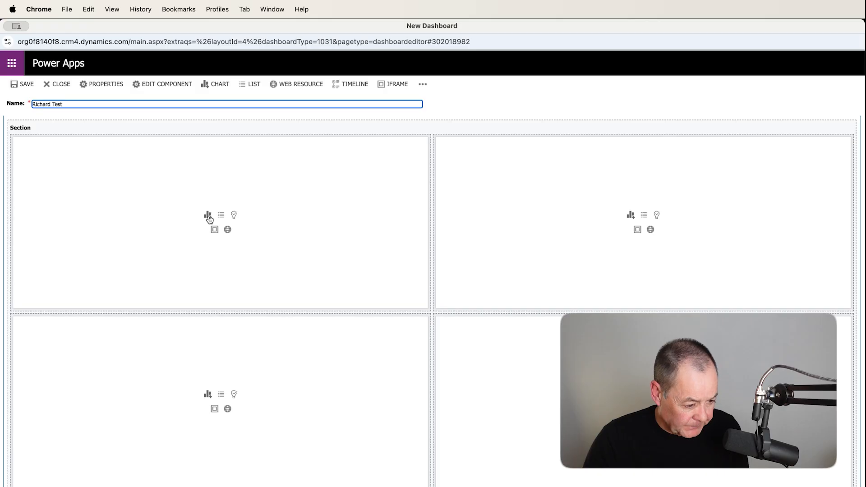
pyautogui.scroll(1, 210, 219)
pyautogui.scroll(2, 210, 219)
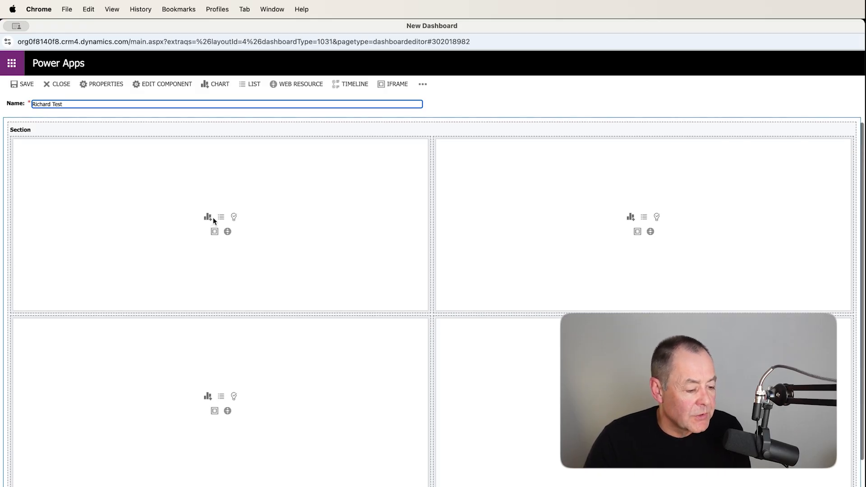
pyautogui.scroll(-1, 223, 220)
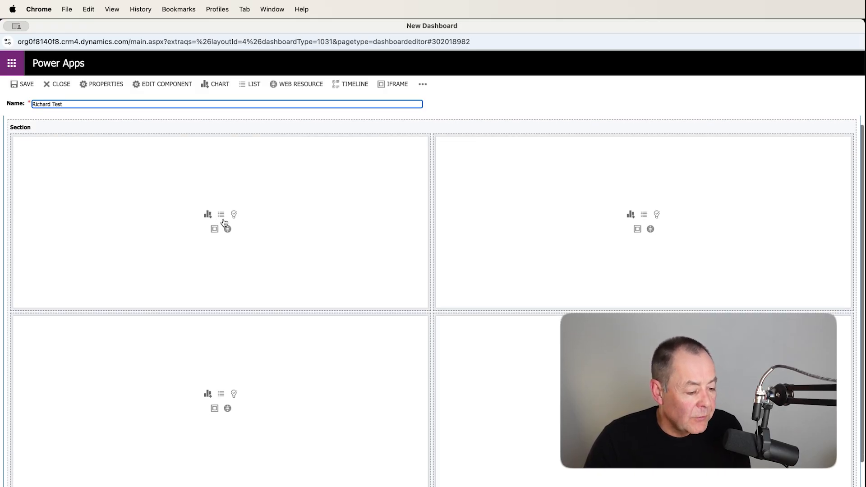
pyautogui.scroll(1, 211, 219)
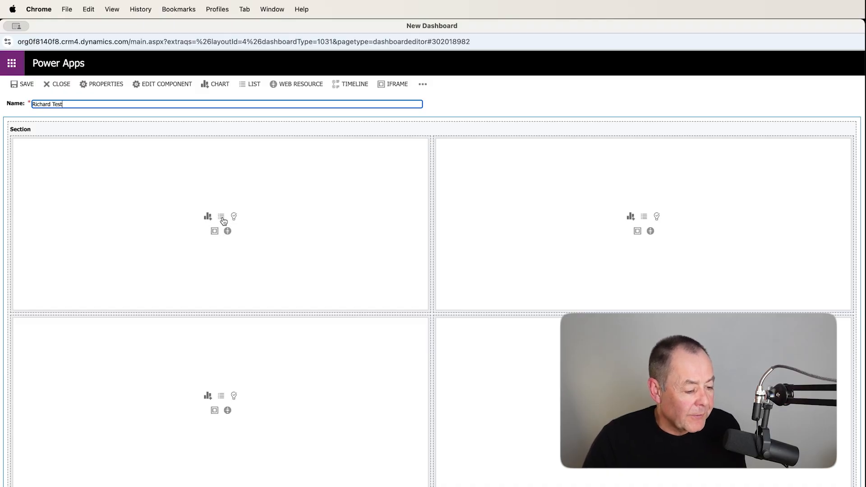
# Add a list to the dashboard's upper-left cell with record type Opportunities and the Opps Closing This Month view
pyautogui.click(221, 218)
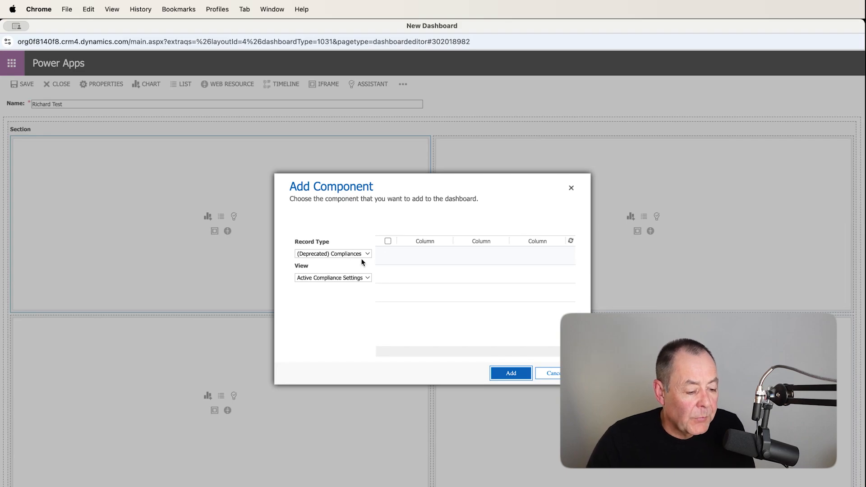
pyautogui.click(366, 255)
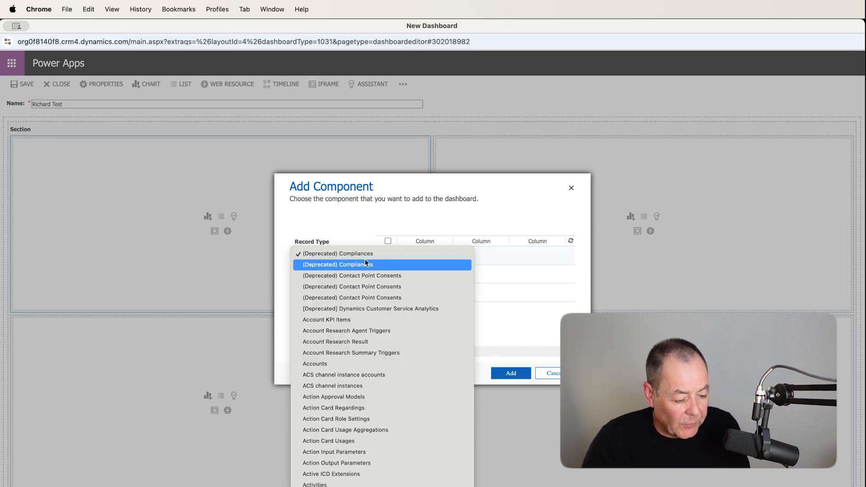
pyautogui.scroll(-20, 366, 263)
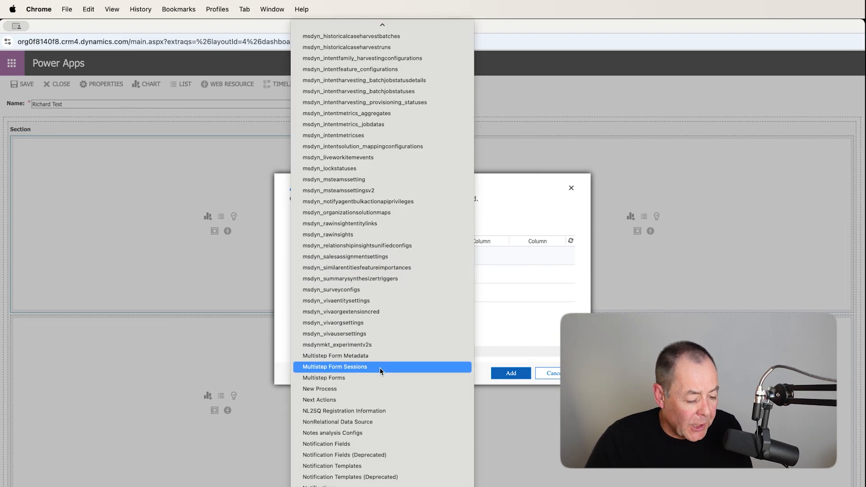
pyautogui.scroll(-10, 380, 368)
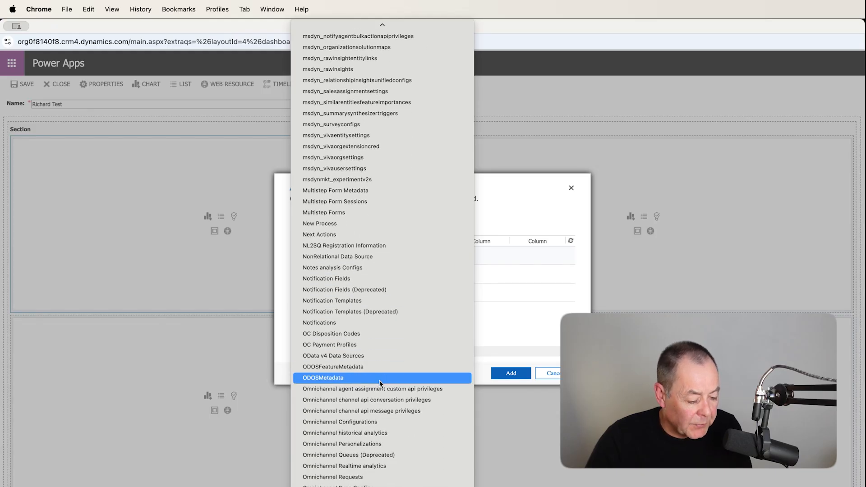
pyautogui.scroll(-5, 379, 382)
pyautogui.press('Escape')
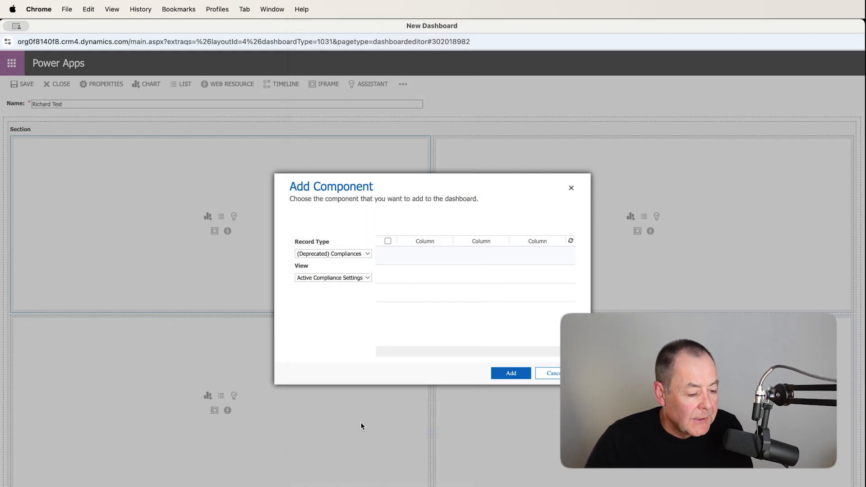
pyautogui.click(368, 278)
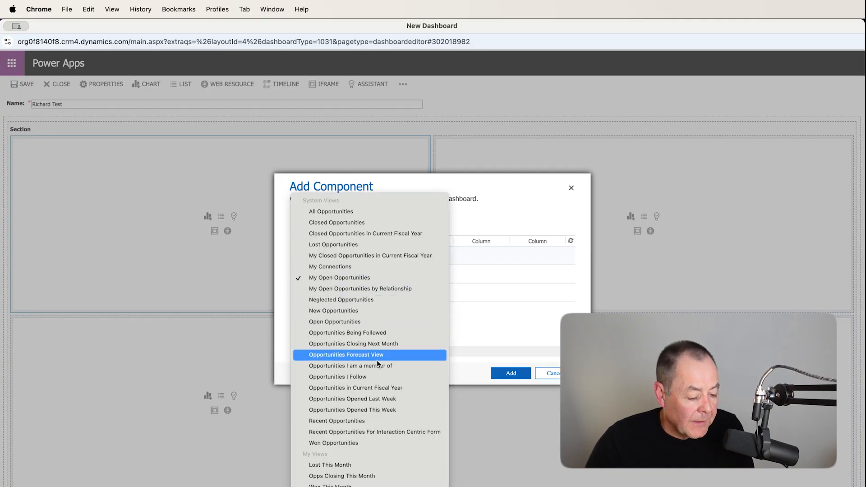
pyautogui.click(360, 476)
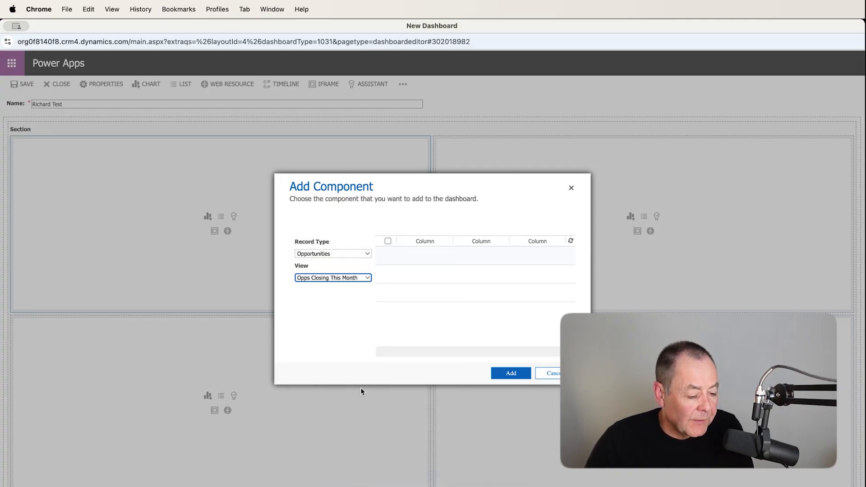
pyautogui.click(510, 373)
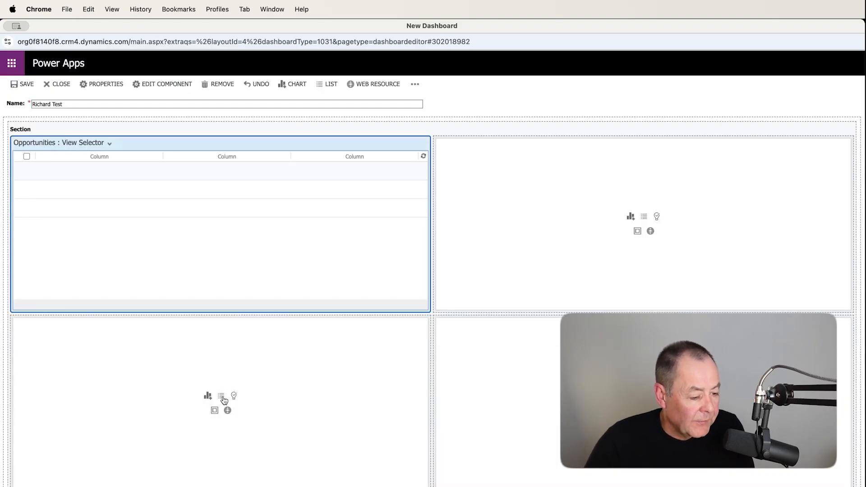
# Add an Opportunities list with the Won This Month view to the dashboard's lower-left cell
pyautogui.click(221, 395)
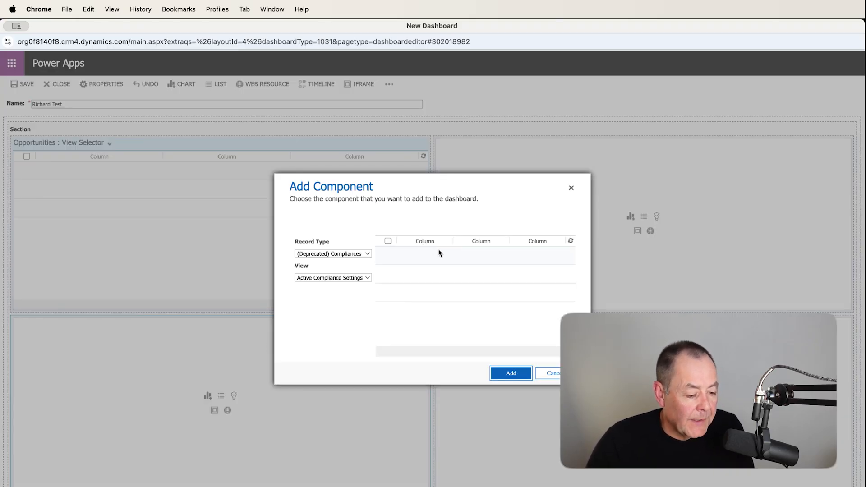
pyautogui.click(367, 253)
pyautogui.scroll(-20, 372, 266)
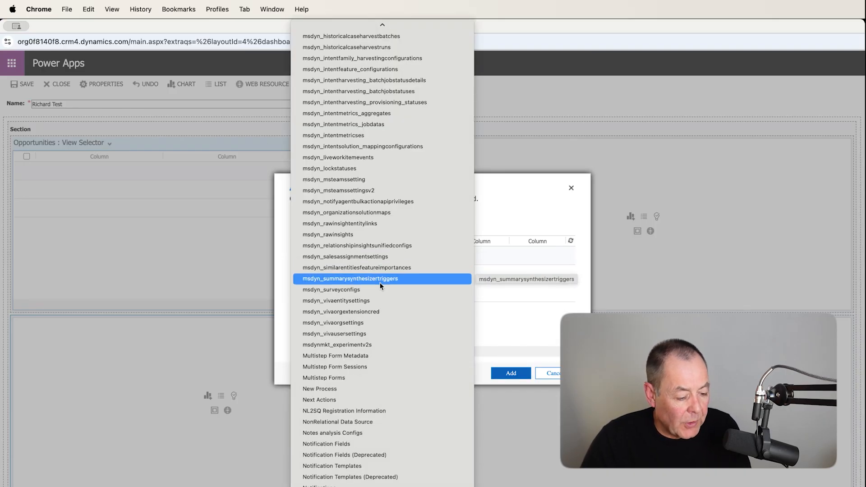
pyautogui.scroll(-10, 364, 368)
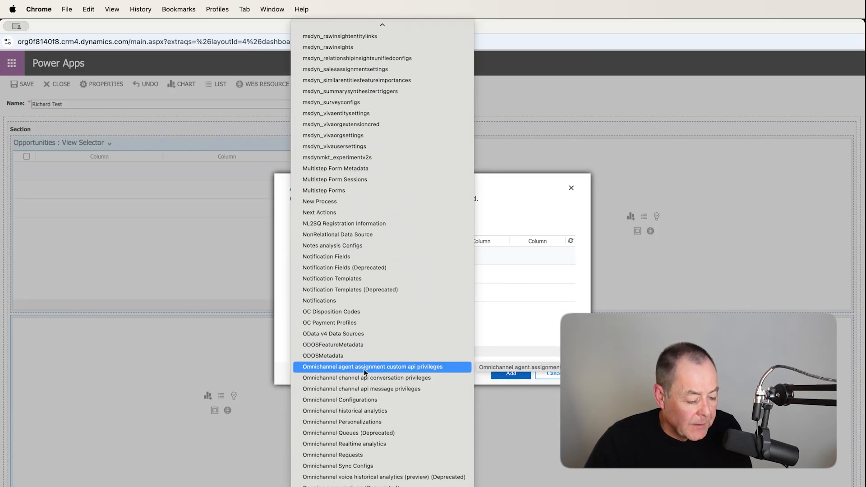
pyautogui.click(347, 411)
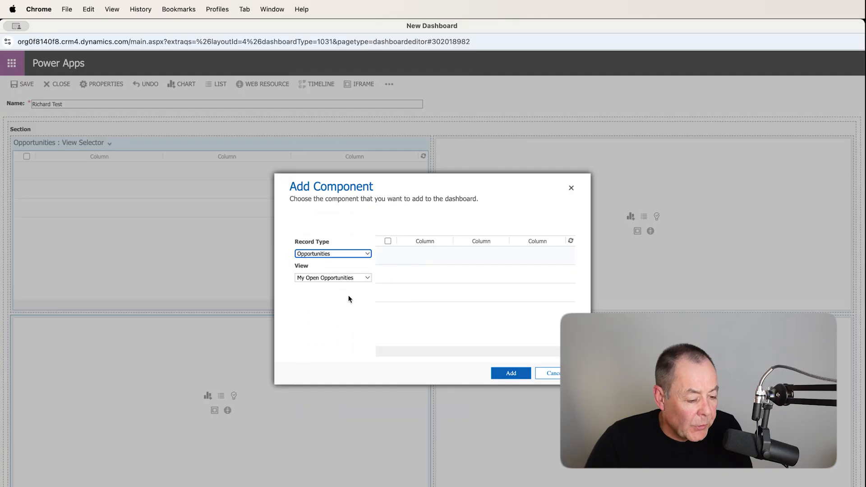
pyautogui.click(354, 278)
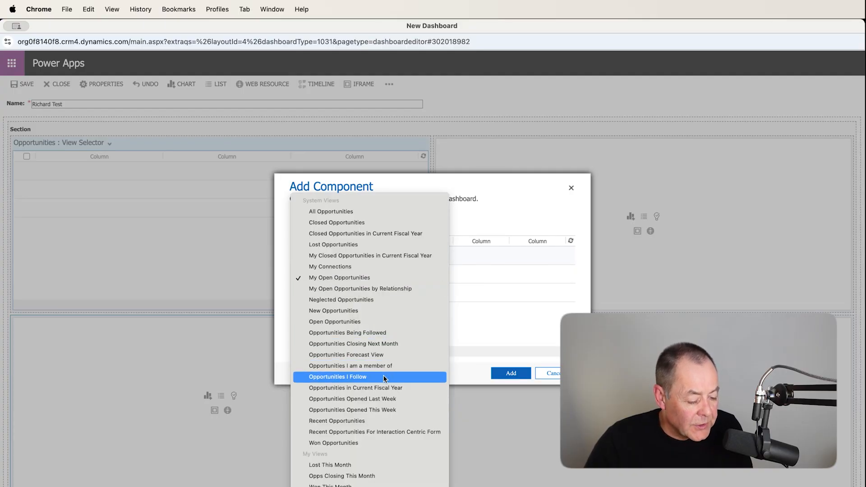
pyautogui.click(356, 485)
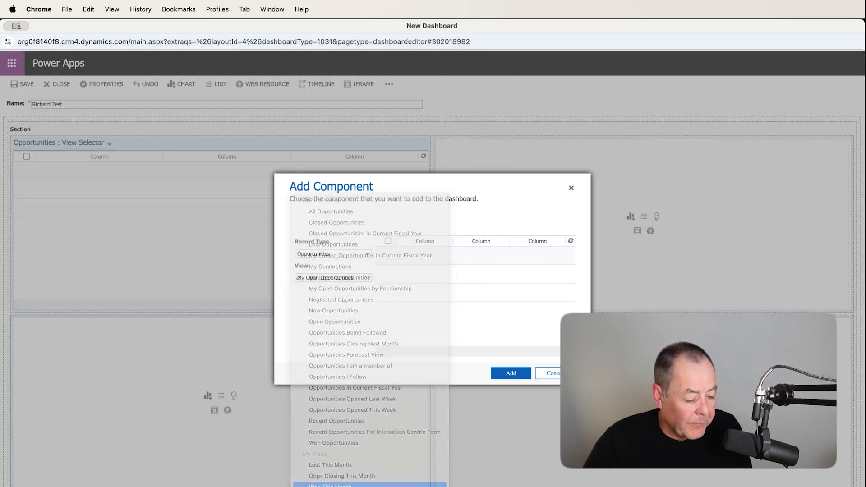
pyautogui.click(507, 373)
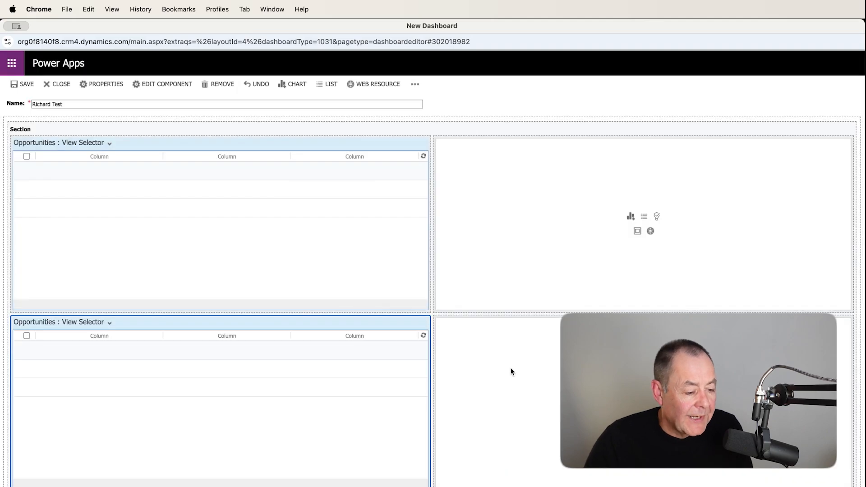
# Add an Opportunities list with the Lost This Month view to the dashboard's upper-right cell
pyautogui.click(644, 218)
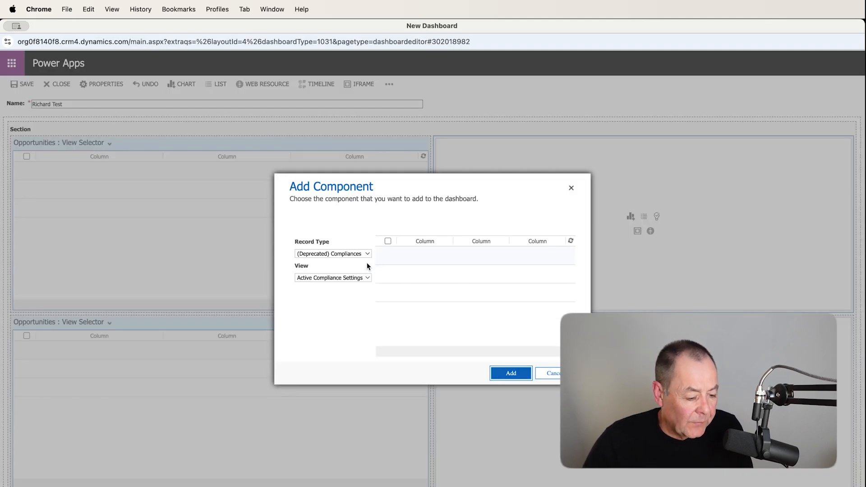
pyautogui.click(367, 255)
pyautogui.press('o')
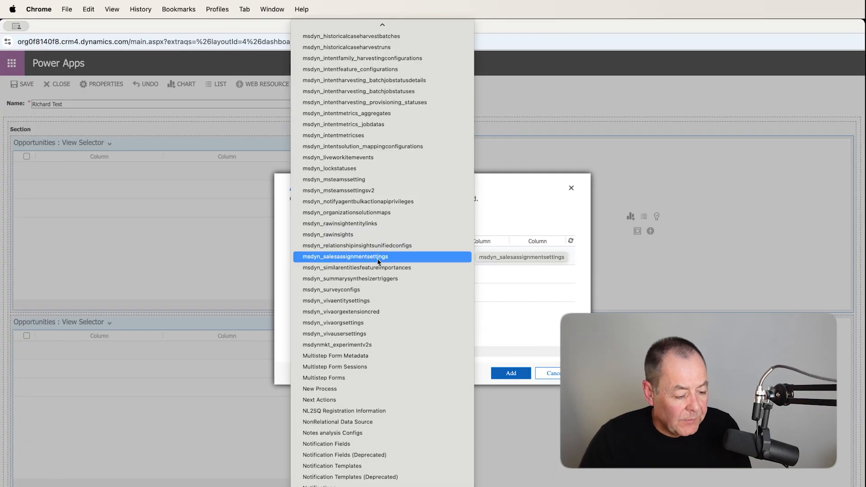
pyautogui.scroll(-3, 399, 278)
pyautogui.scroll(-10, 399, 278)
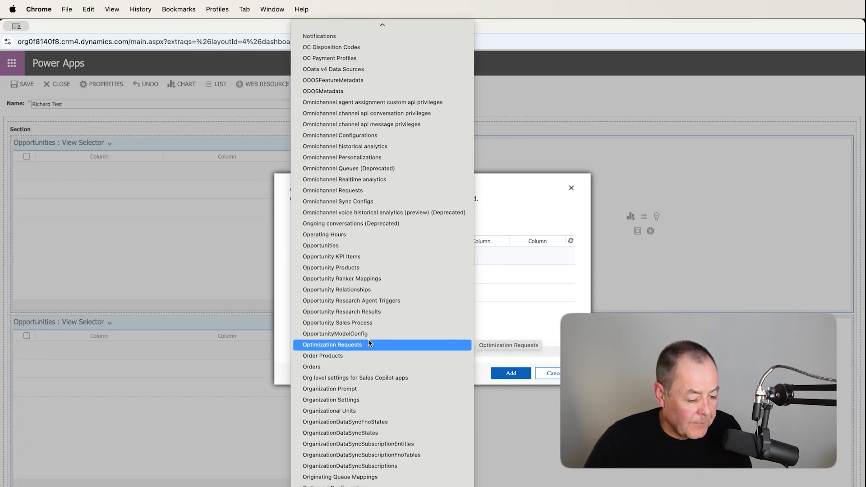
pyautogui.click(345, 246)
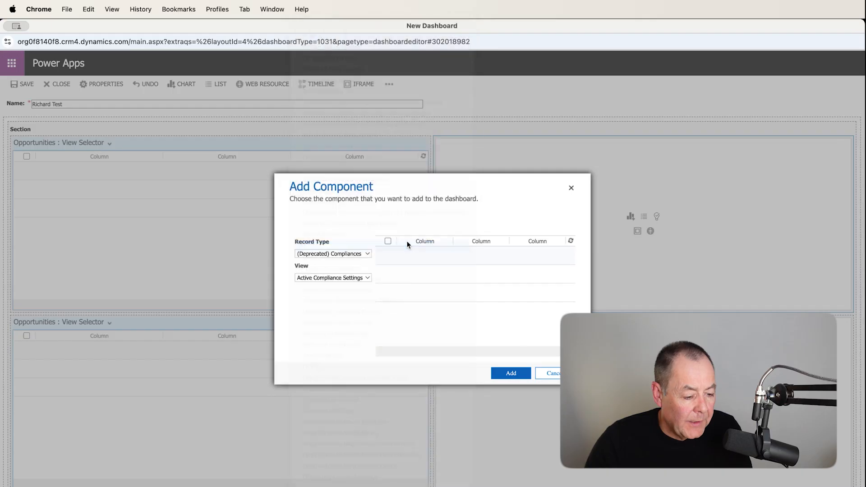
pyautogui.click(367, 278)
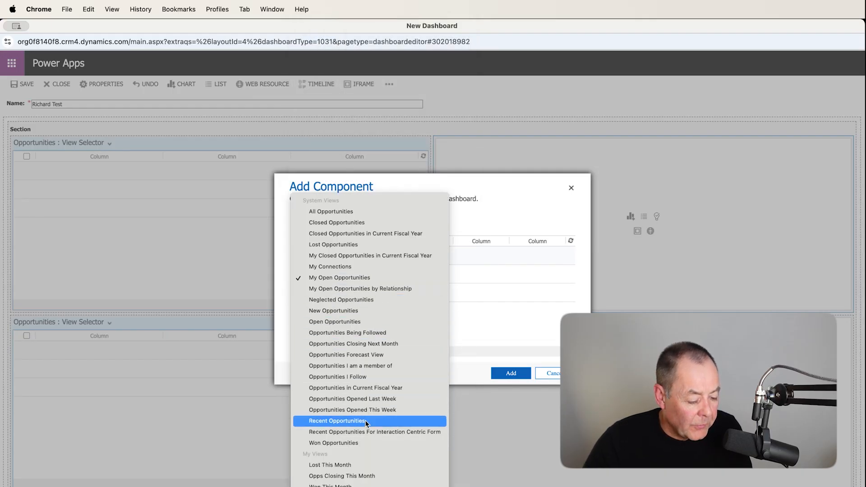
pyautogui.click(359, 465)
pyautogui.click(510, 374)
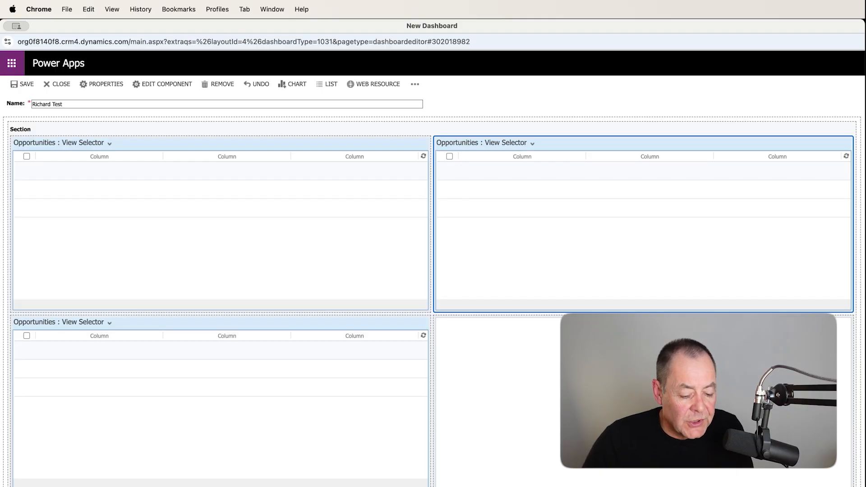
# Add a chart to the dashboard's lower-right cell with record type Opportunity, the Opps Closing This Month view and the Opps By Campaign chart
pyautogui.click(633, 395)
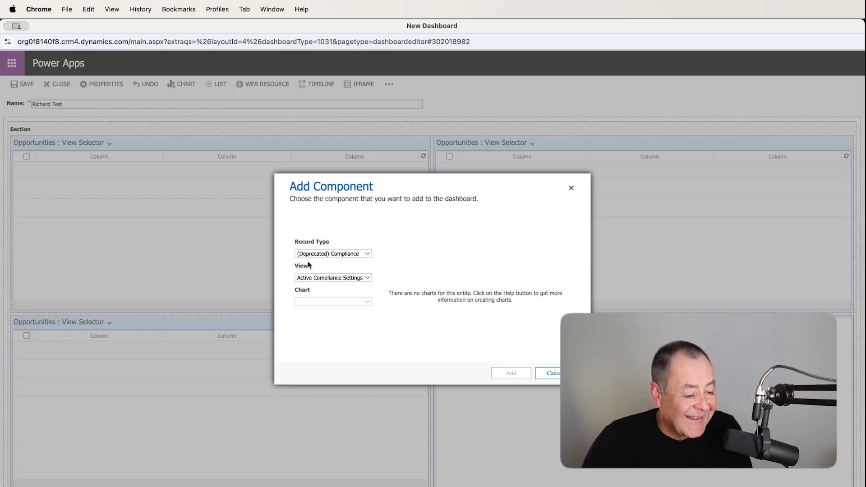
pyautogui.click(367, 256)
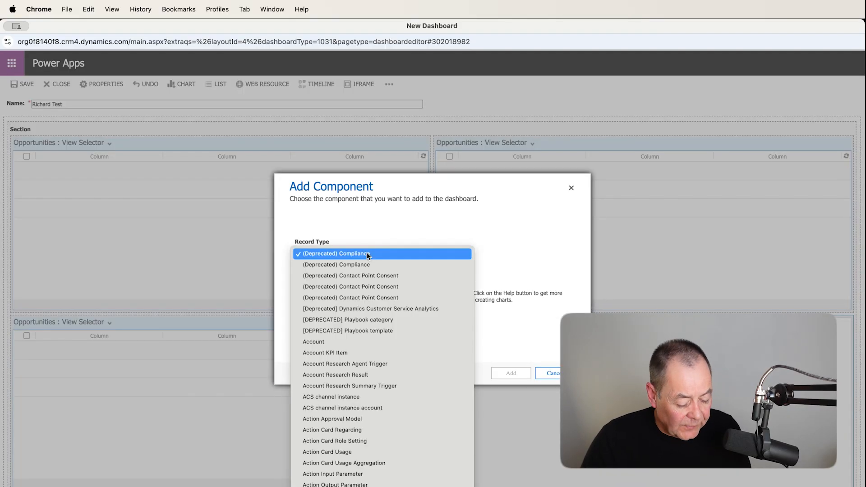
pyautogui.scroll(-20, 374, 311)
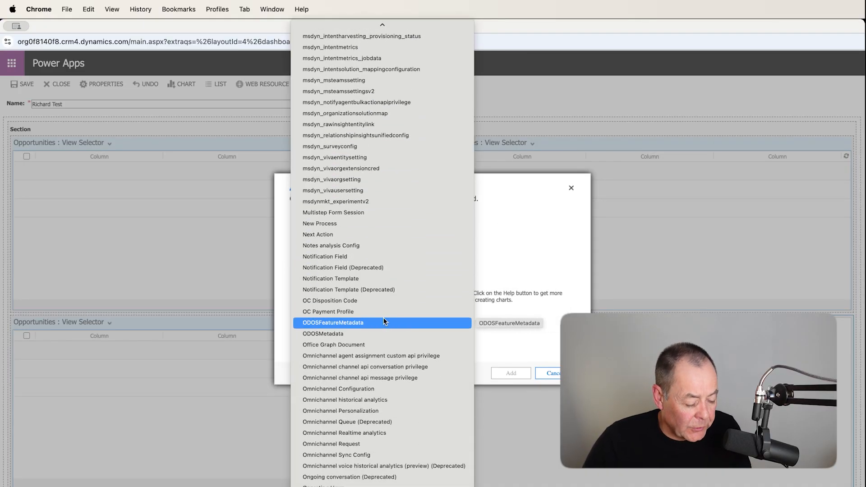
pyautogui.scroll(-10, 384, 321)
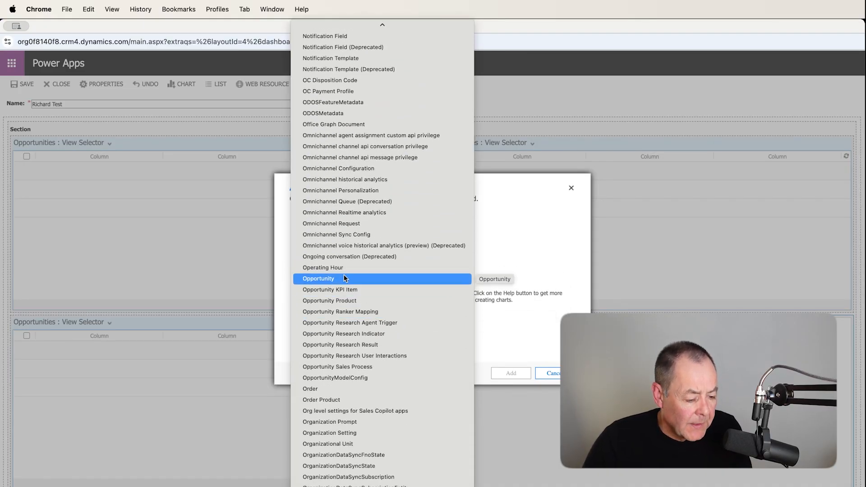
pyautogui.click(342, 276)
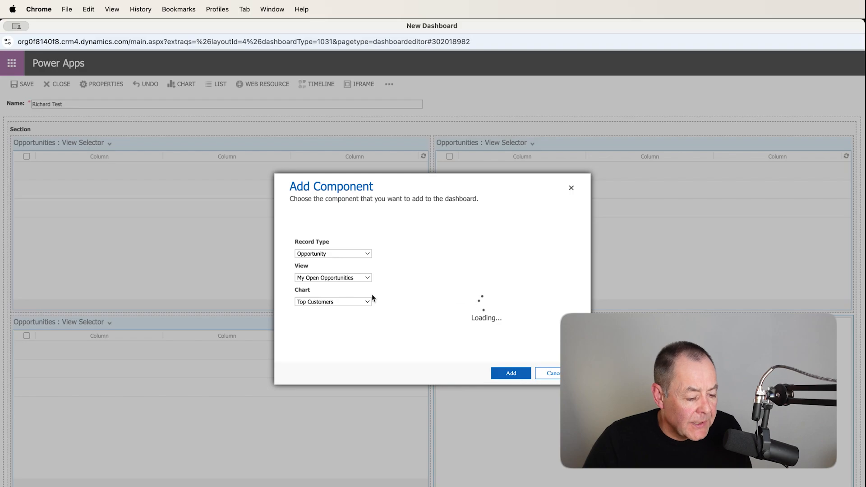
pyautogui.click(366, 278)
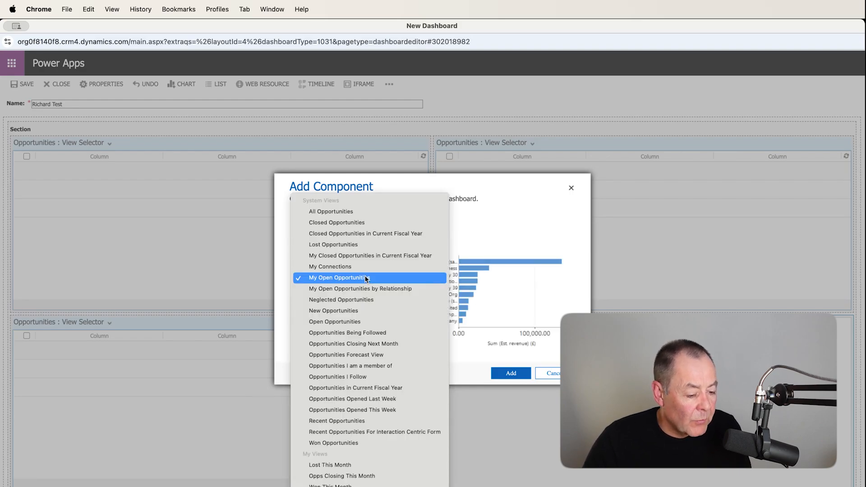
pyautogui.click(363, 478)
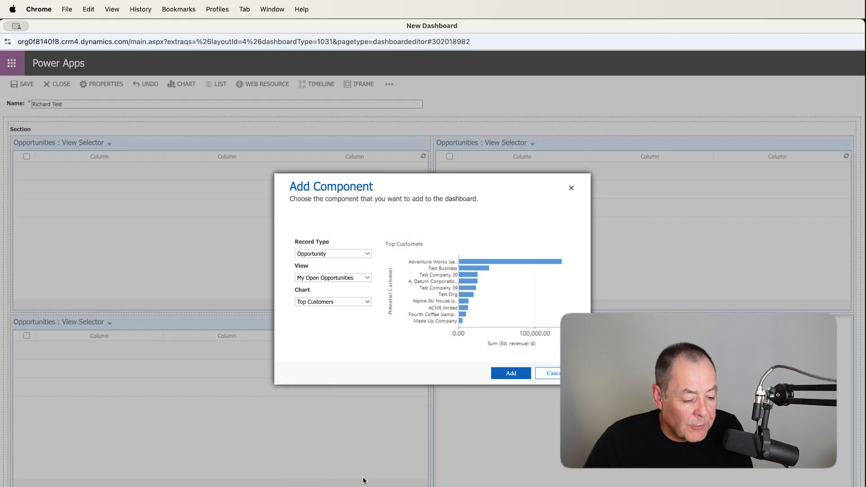
pyautogui.click(364, 302)
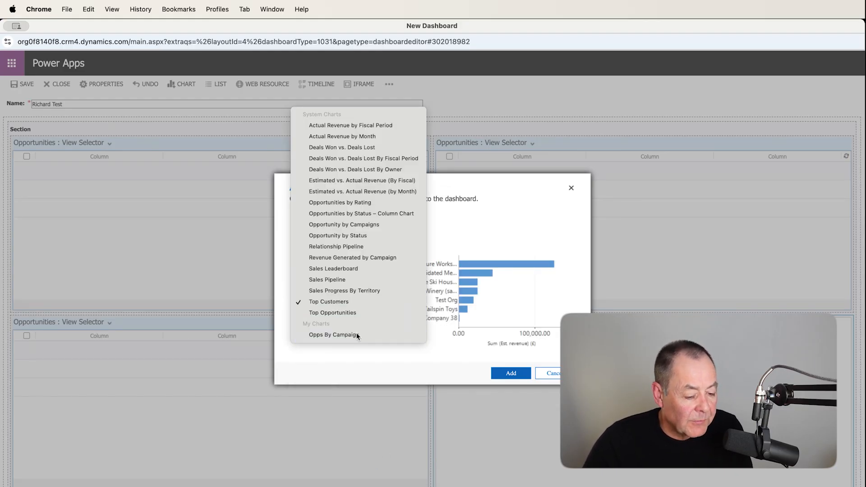
pyautogui.click(334, 334)
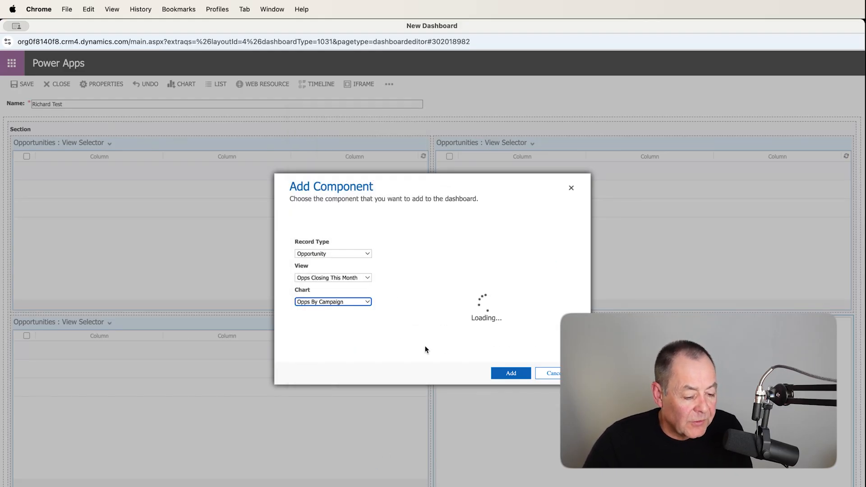
pyautogui.click(513, 375)
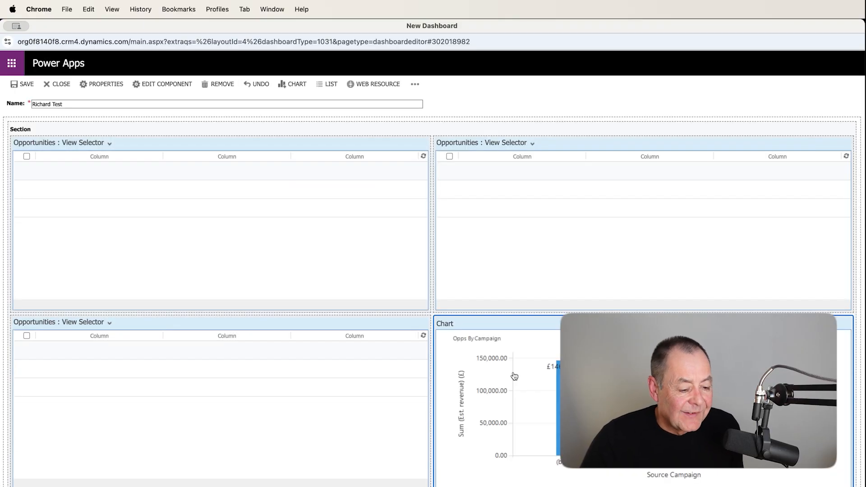
# Save the dashboard and close its editor, and look over the opportunity lists and chart on the live dashboard
pyautogui.scroll(-1, 143, 212)
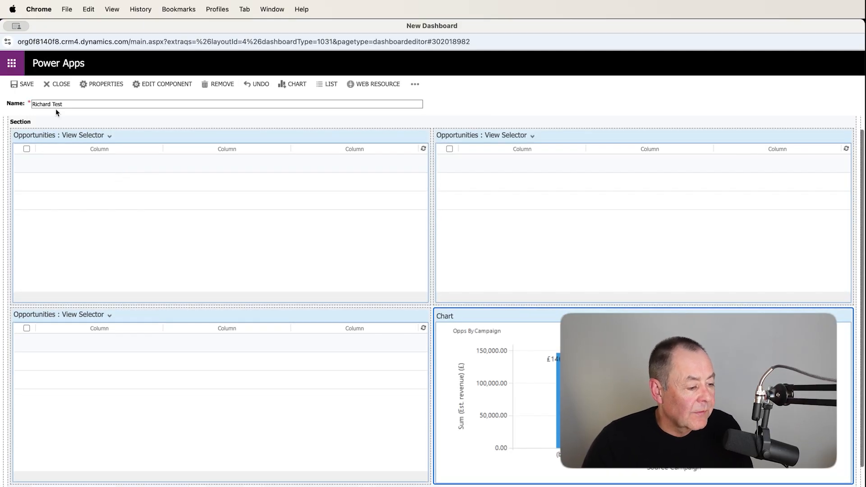
pyautogui.click(34, 90)
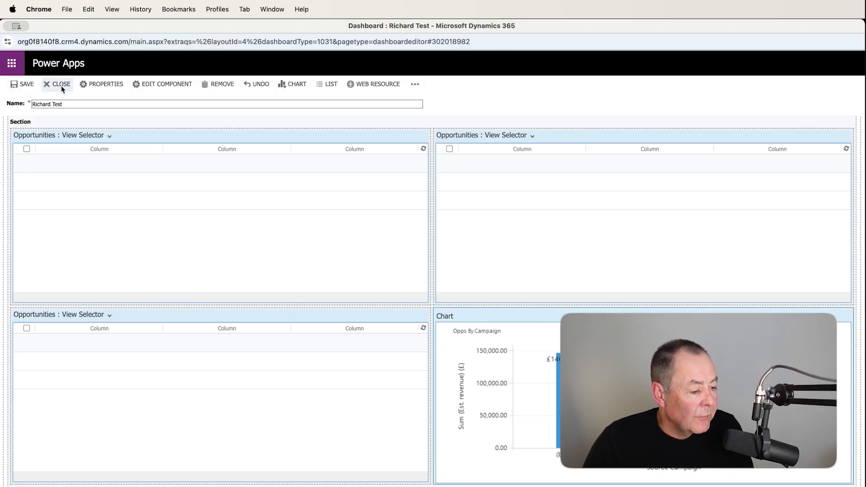
pyautogui.click(61, 85)
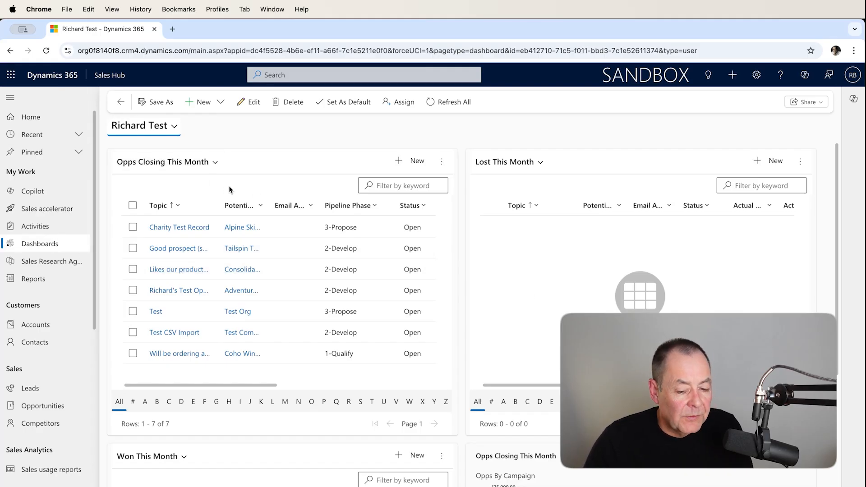
pyautogui.scroll(-3, 823, 227)
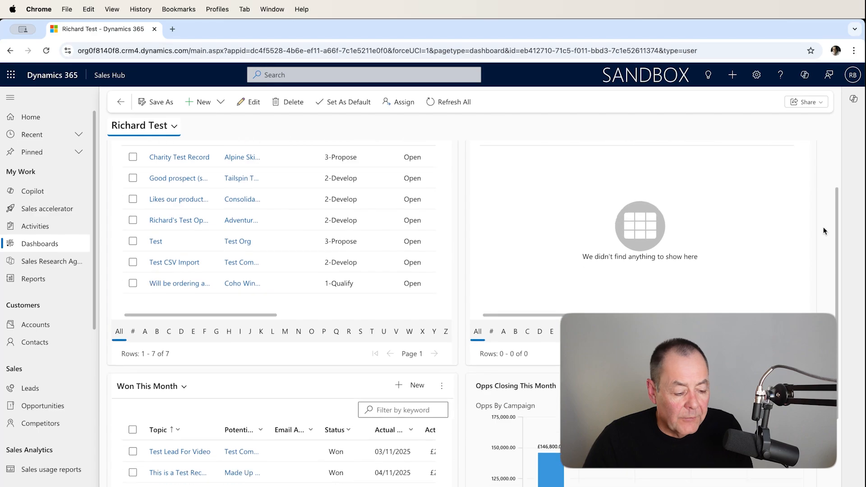
pyautogui.scroll(3, 518, 208)
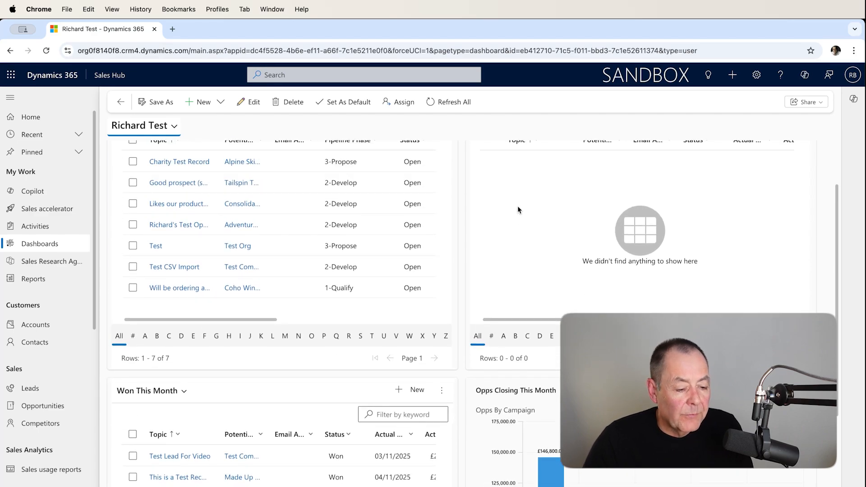
pyautogui.scroll(-6, 537, 215)
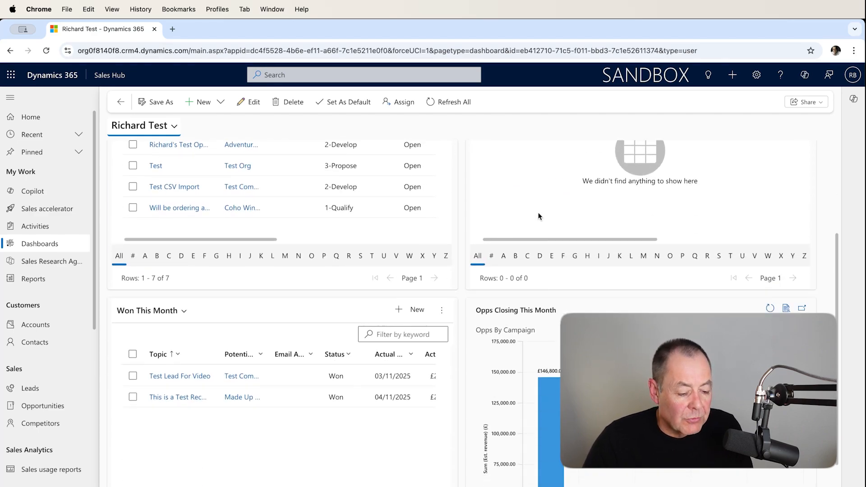